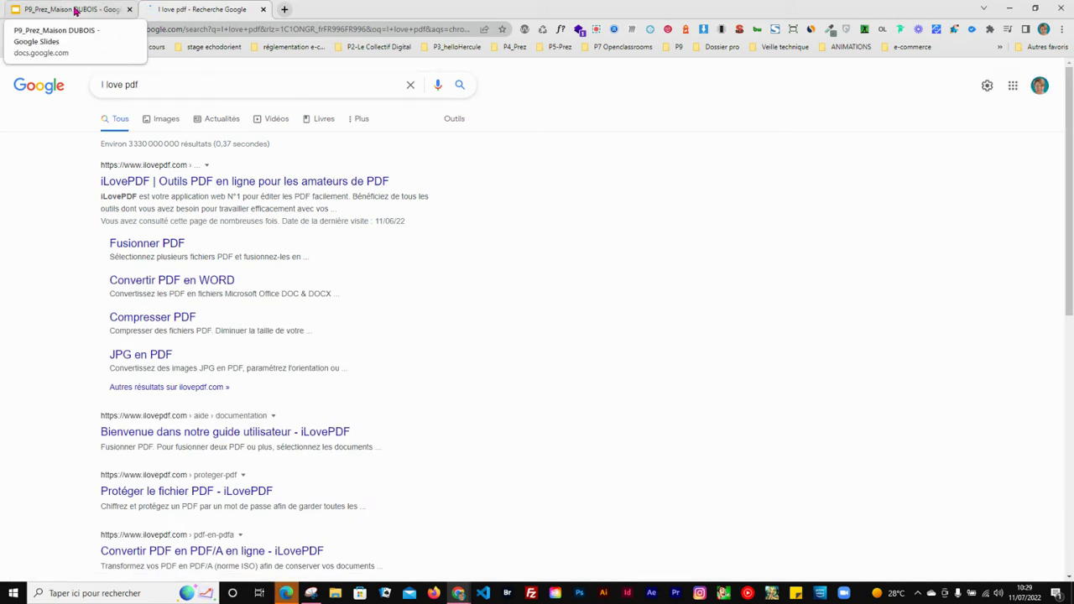
Step: Open the main iLovePDF website from the Google search results
click(144, 187)
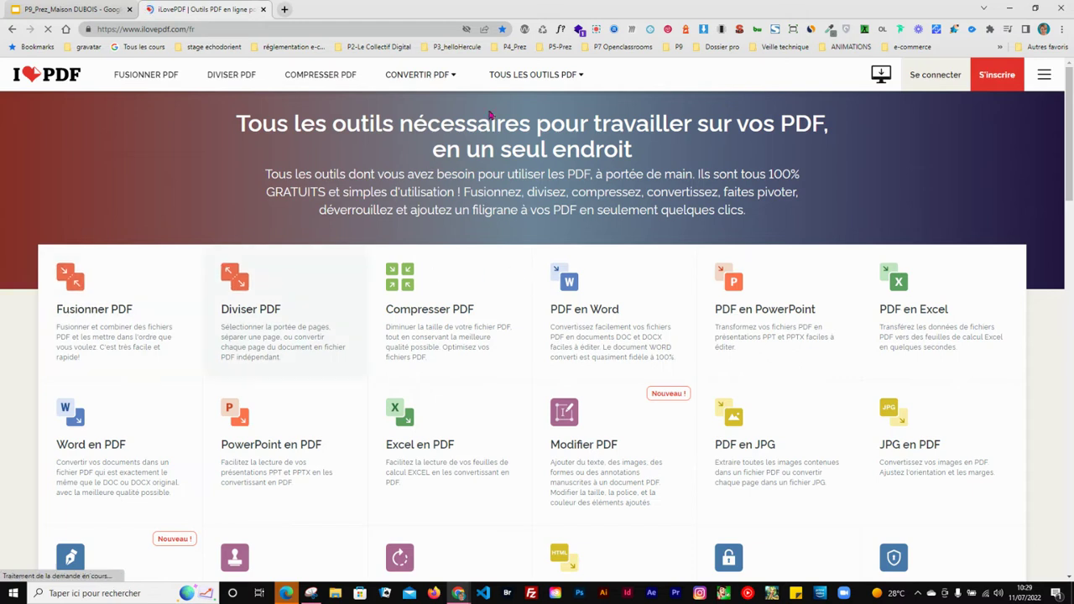
mouse_move(585, 75)
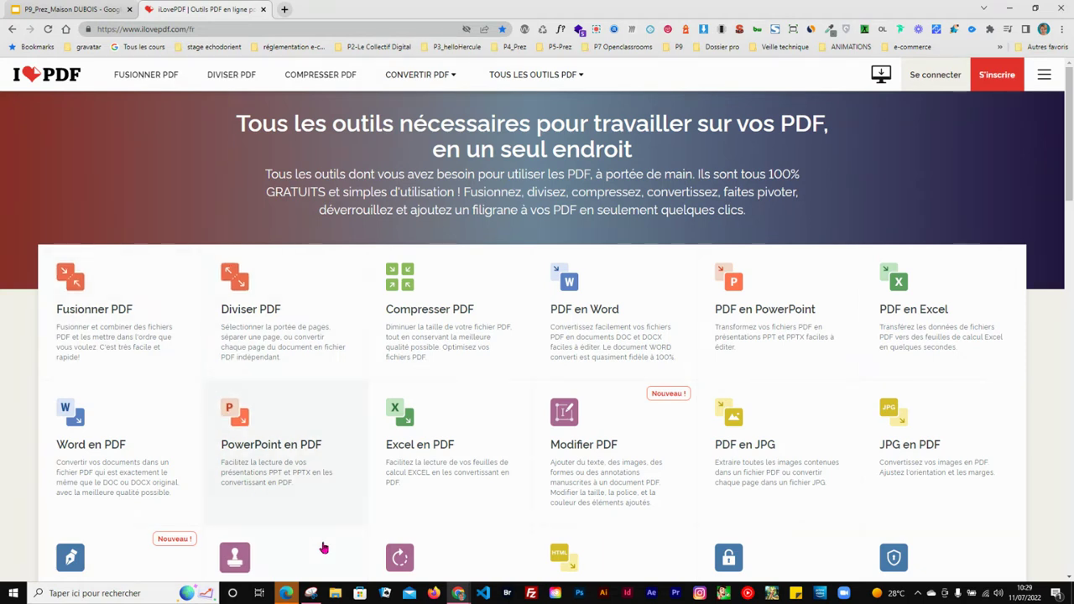
Step: In File Explorer, check the general and detailed properties of P9_Prez_Maison DUBOIS (2).pdf in the Téléchargements folder
click(338, 591)
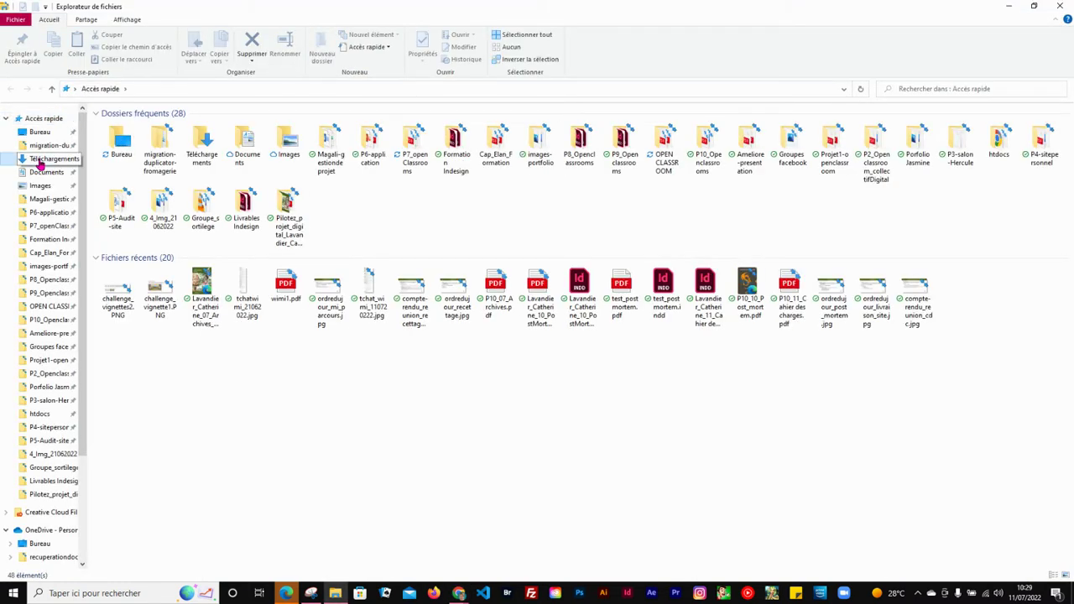
click(38, 162)
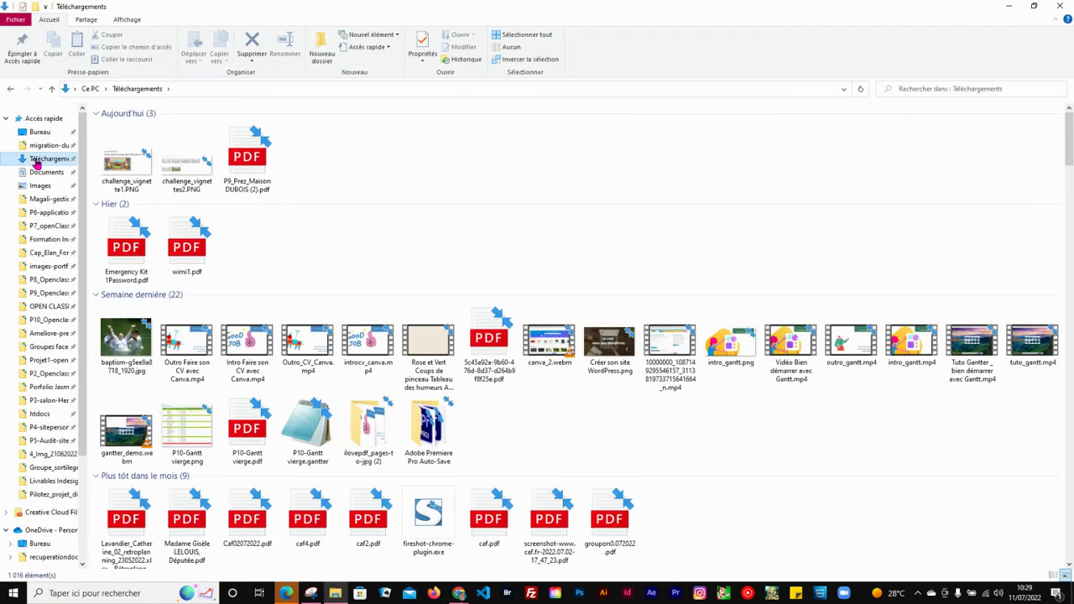
click(246, 162)
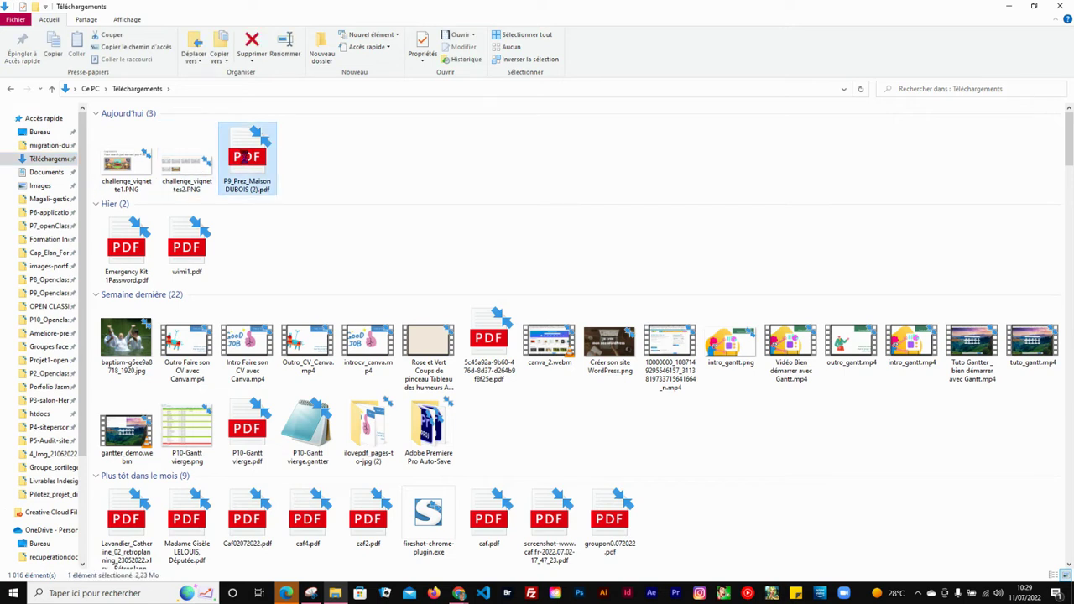
right_click(244, 157)
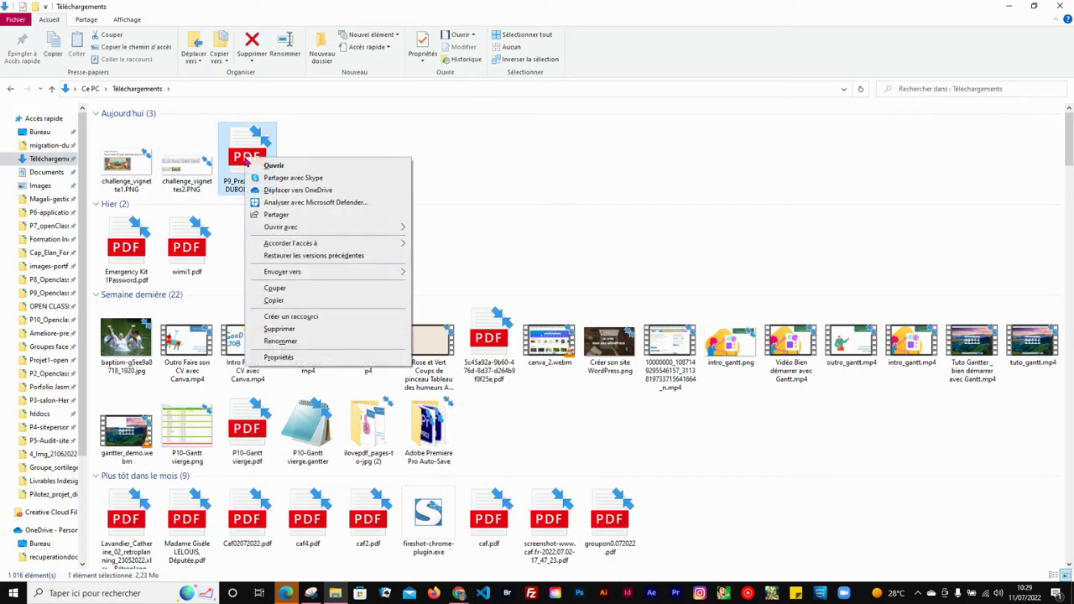
click(277, 357)
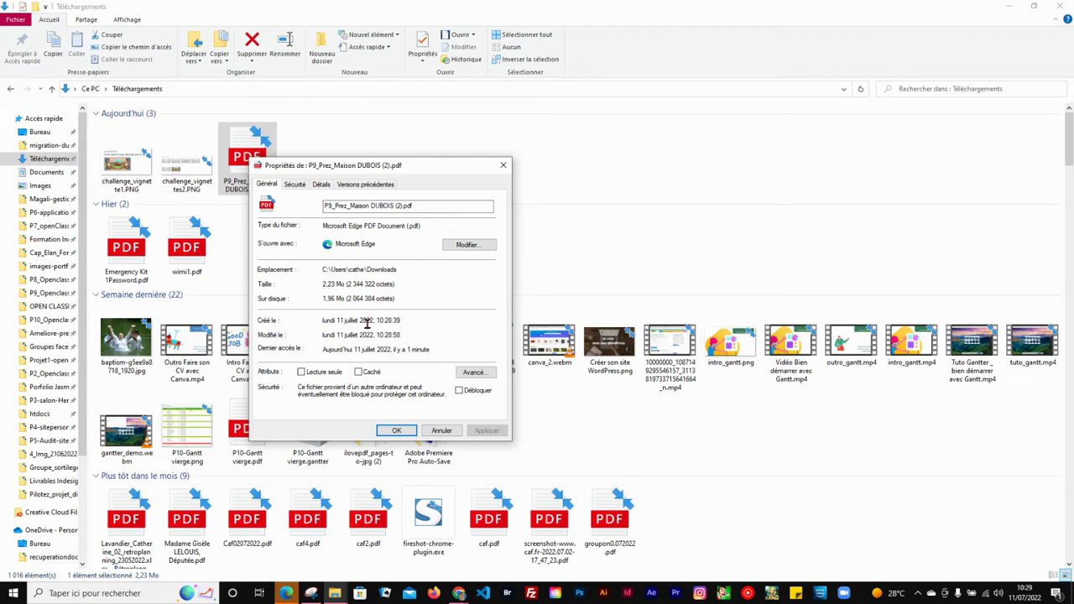
click(320, 186)
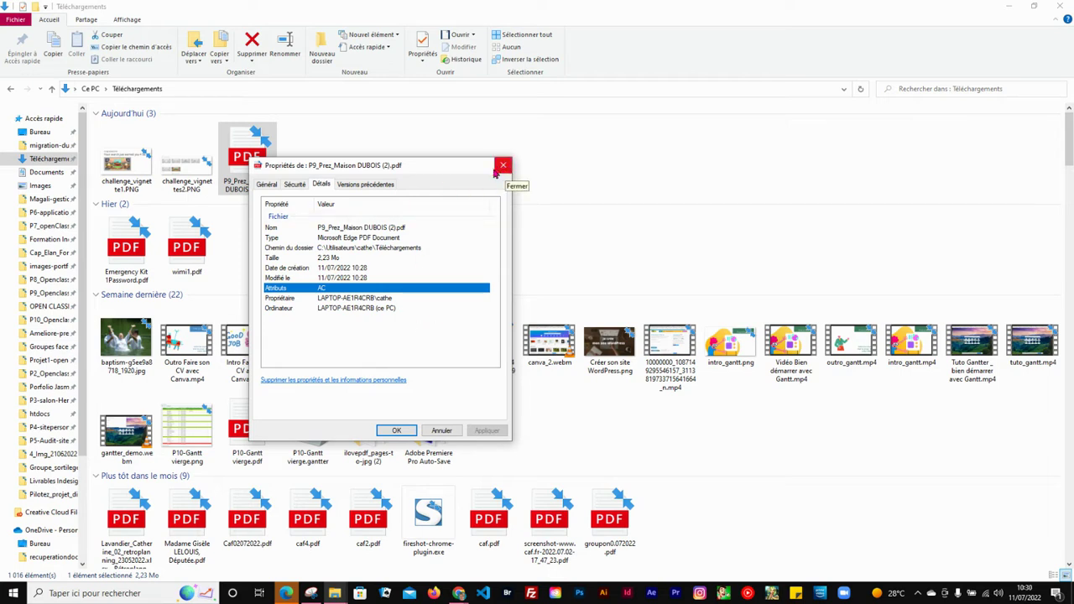
click(397, 431)
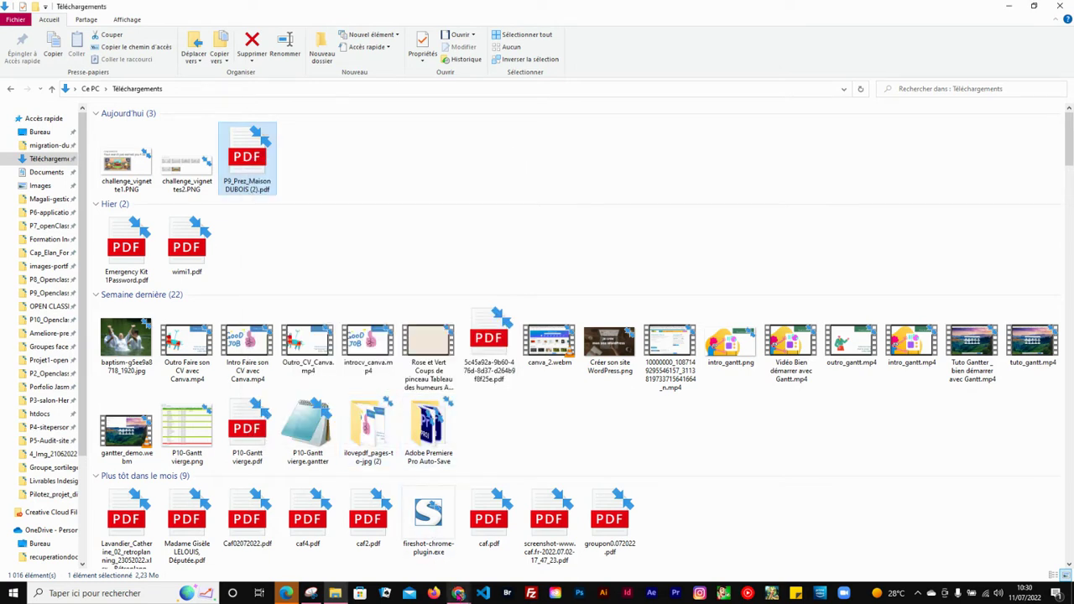
mouse_move(458, 593)
click(352, 553)
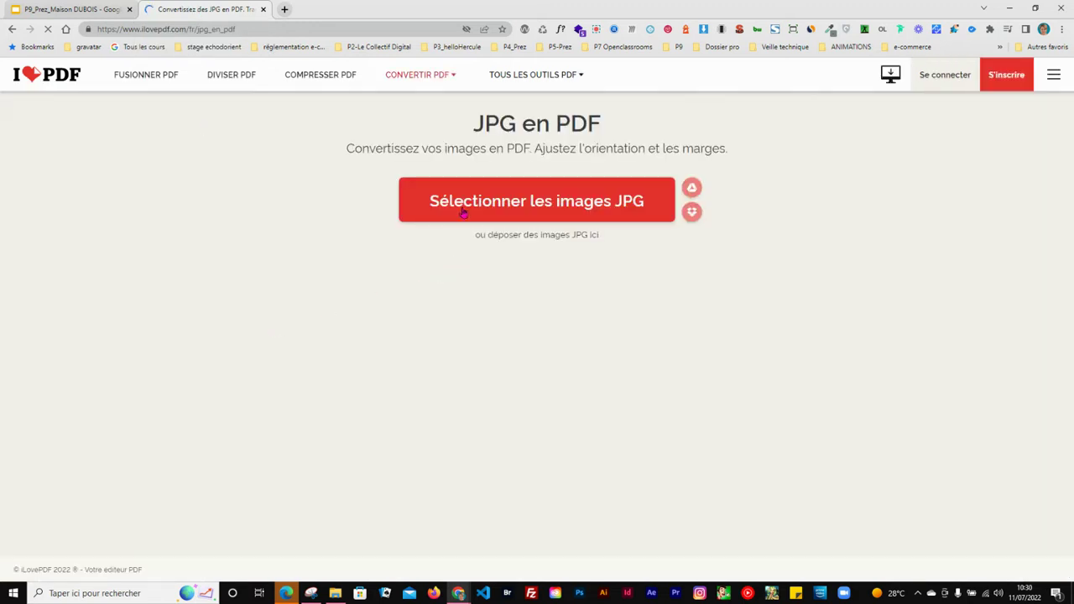
click(335, 593)
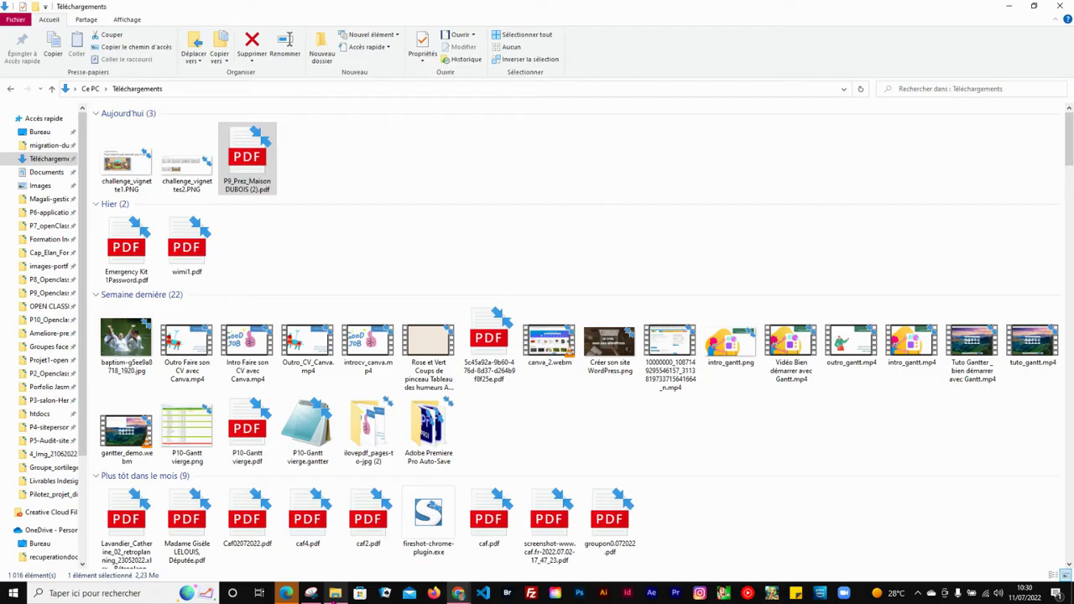
click(1034, 6)
drag(482, 220, 570, 439)
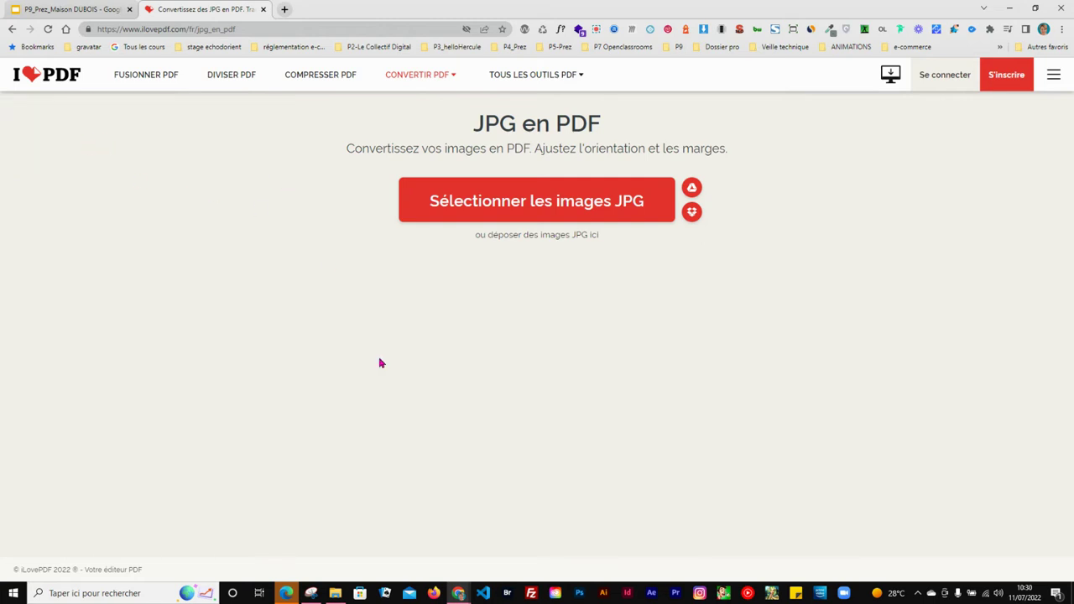
click(527, 201)
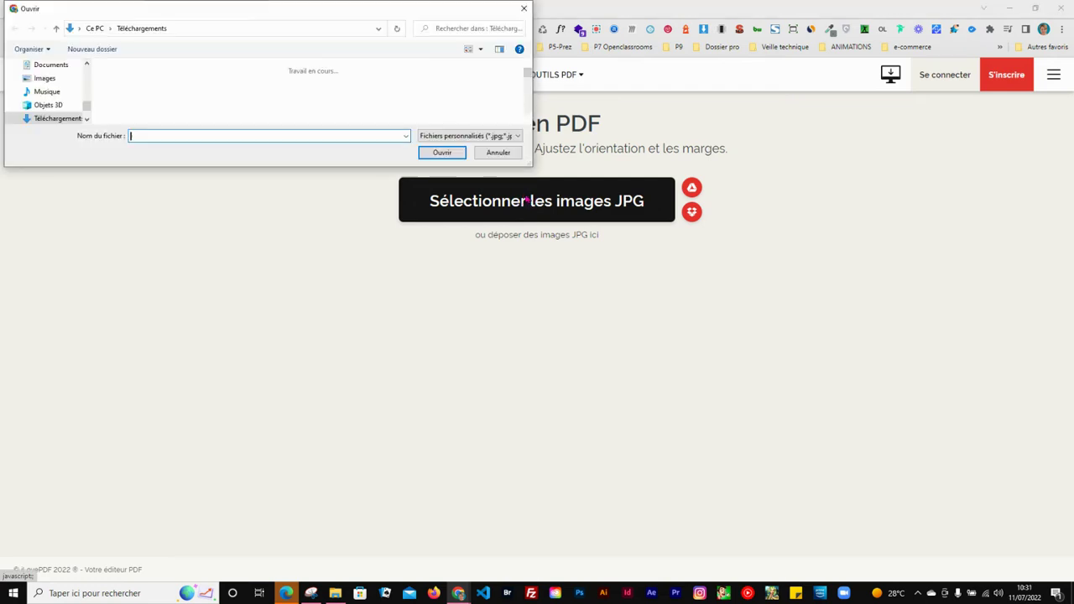
click(523, 8)
Step: Load P9_Prez_Maison DUBOIS (2).pdf from the Téléchargements folder into iLovePDF's PDF en JPG tool
mouse_move(422, 79)
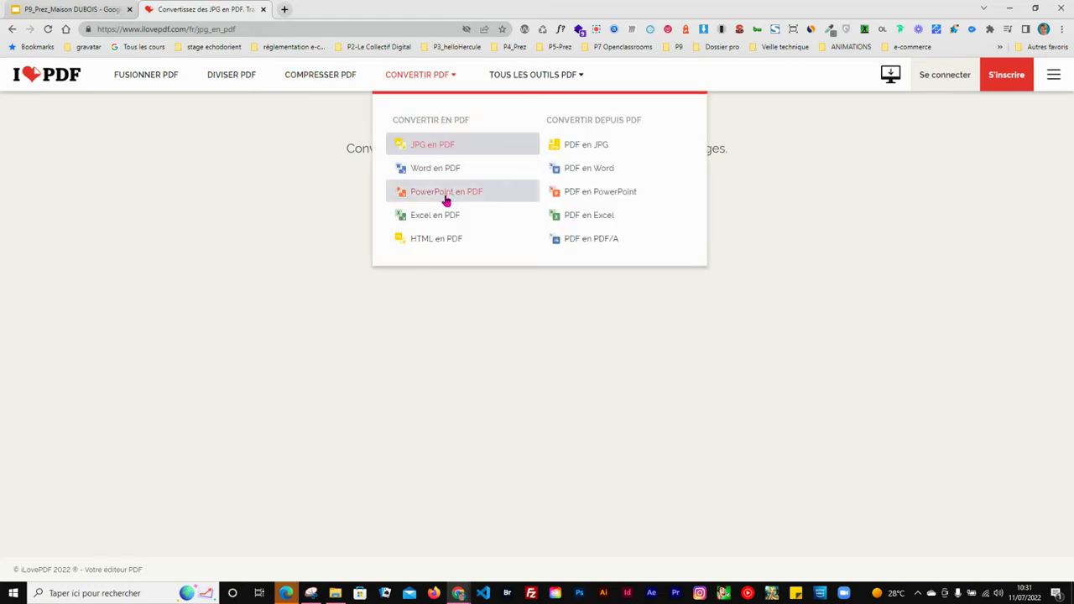
click(583, 145)
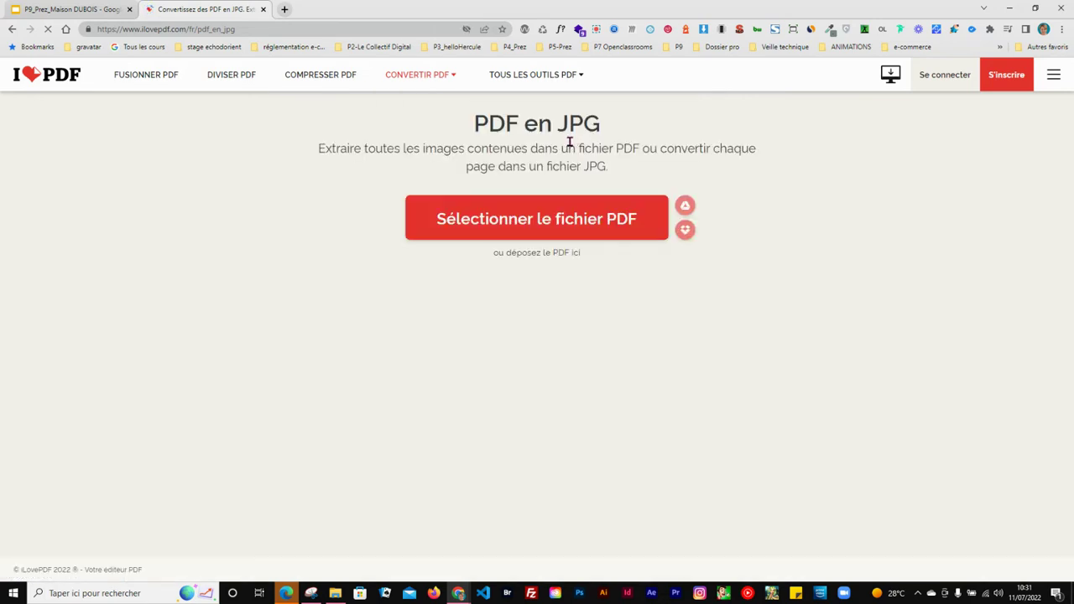
click(507, 238)
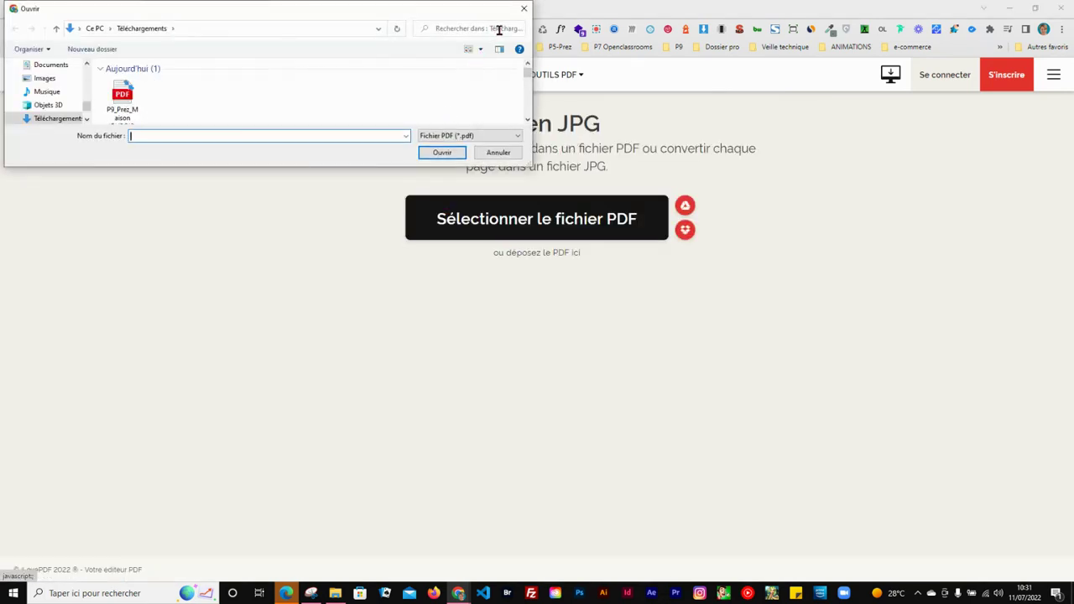
click(524, 9)
click(335, 593)
drag(476, 222, 544, 440)
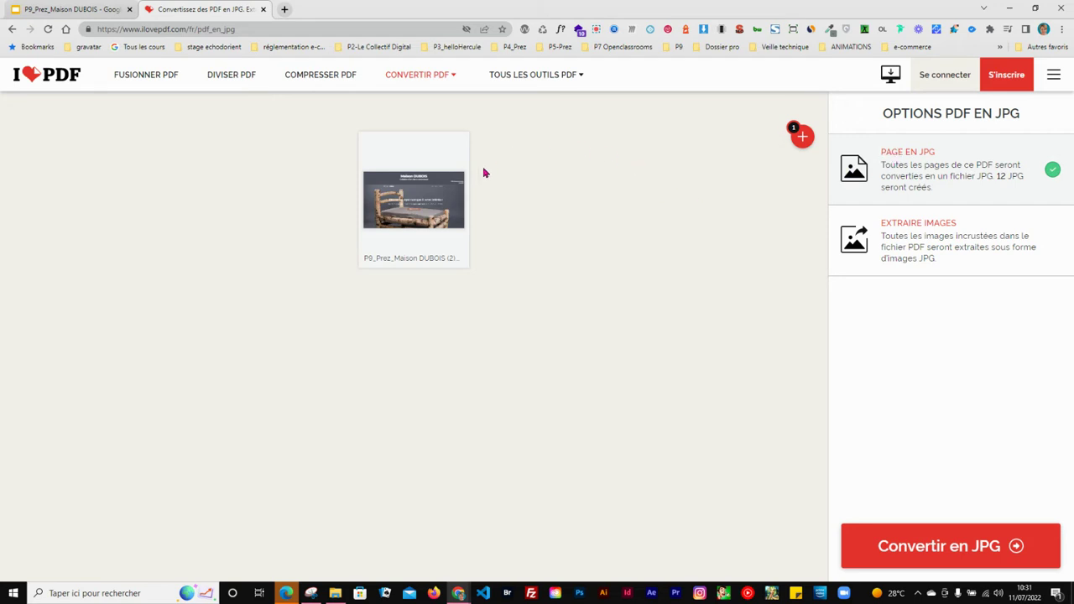
Step: Convert every page of the PDF to JPG, download the images, and return to the PDF en JPG start page
mouse_move(795, 147)
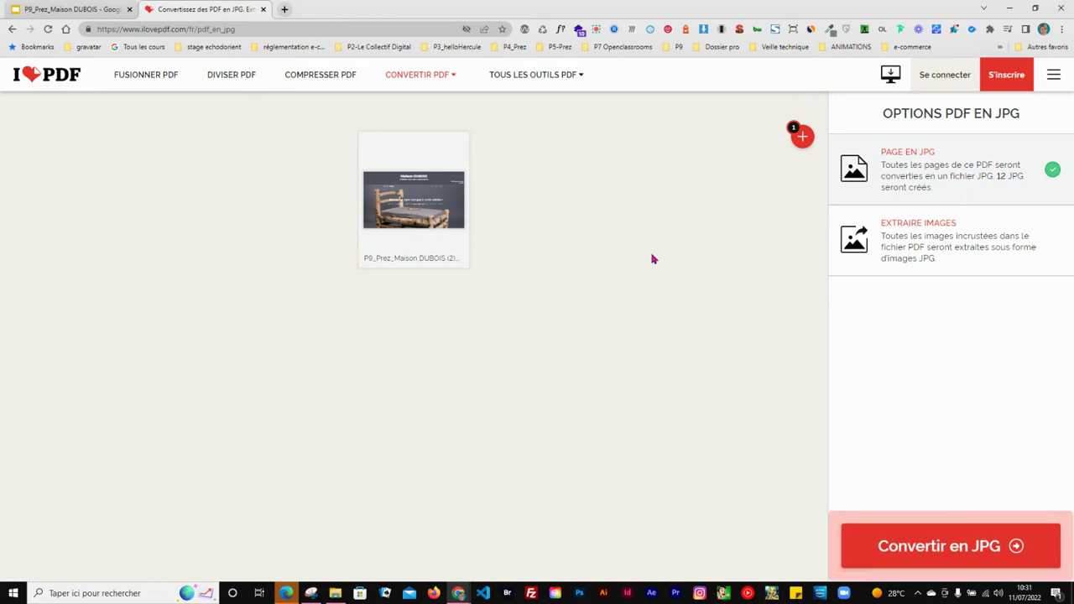
click(899, 553)
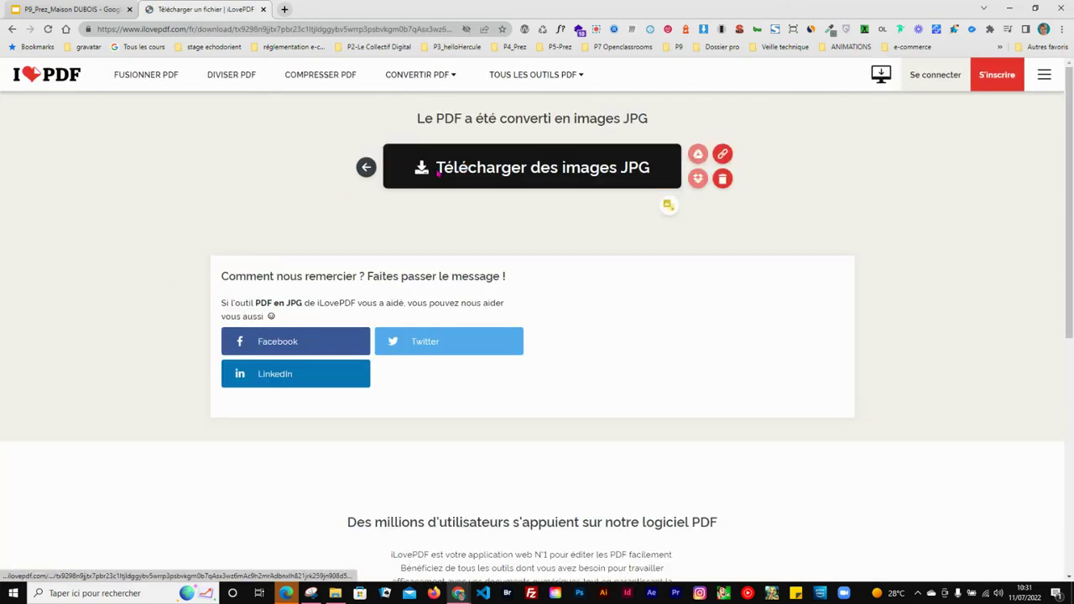
click(437, 172)
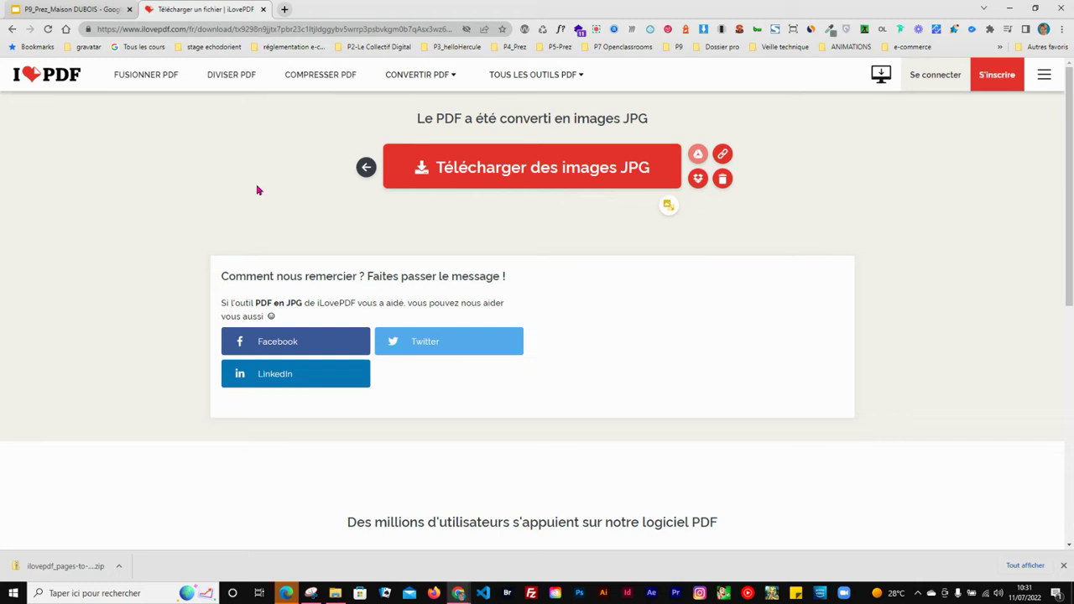
click(366, 168)
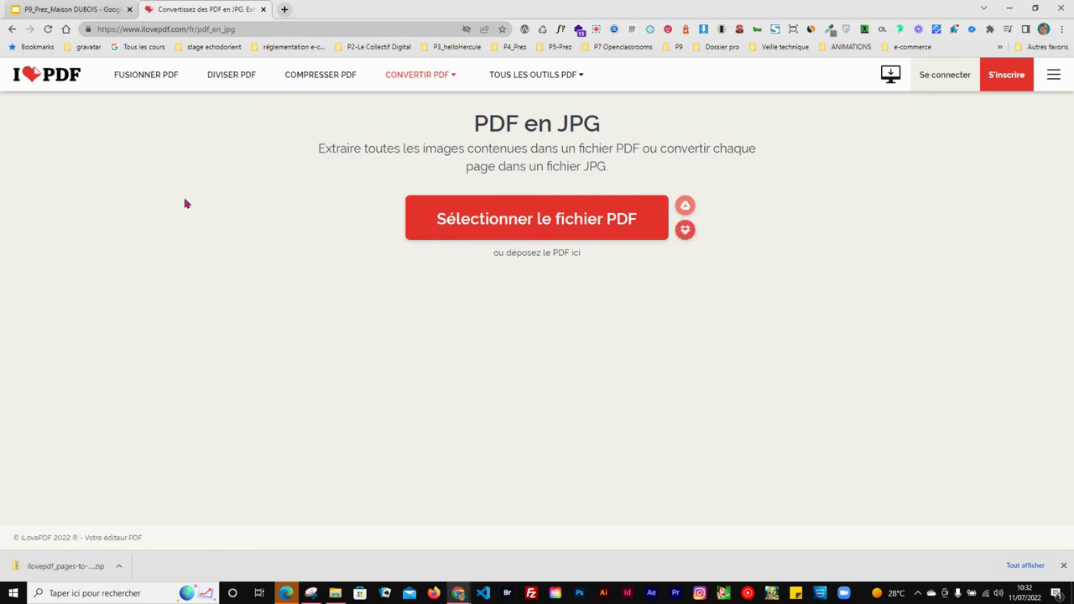
Step: Open the downloaded ilovepdf_pages-to-jpg (2).zip and extract all its files to the proposed destination folder
click(120, 568)
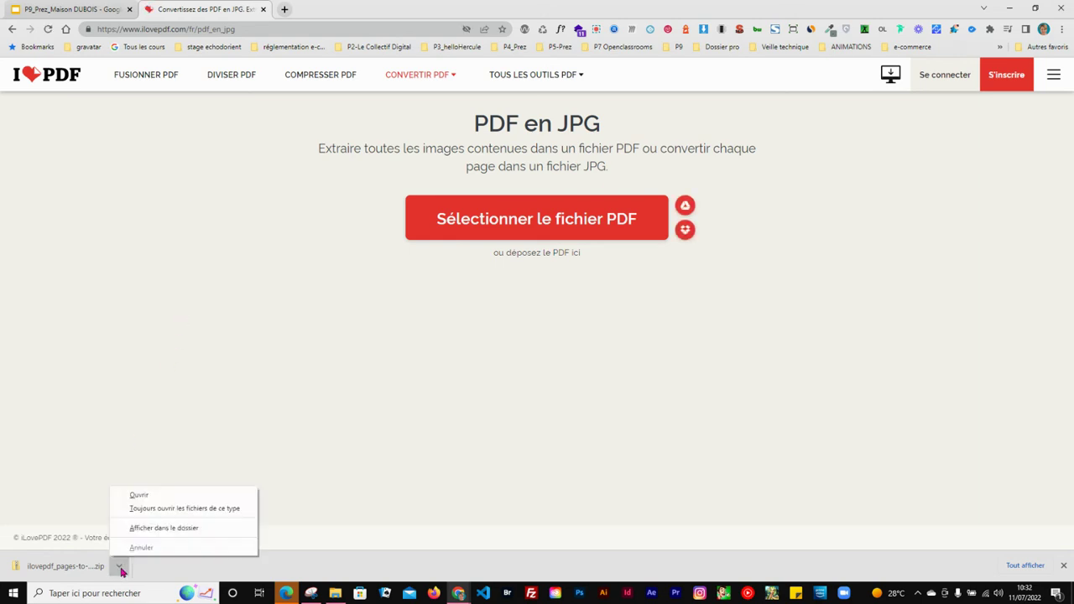
click(141, 496)
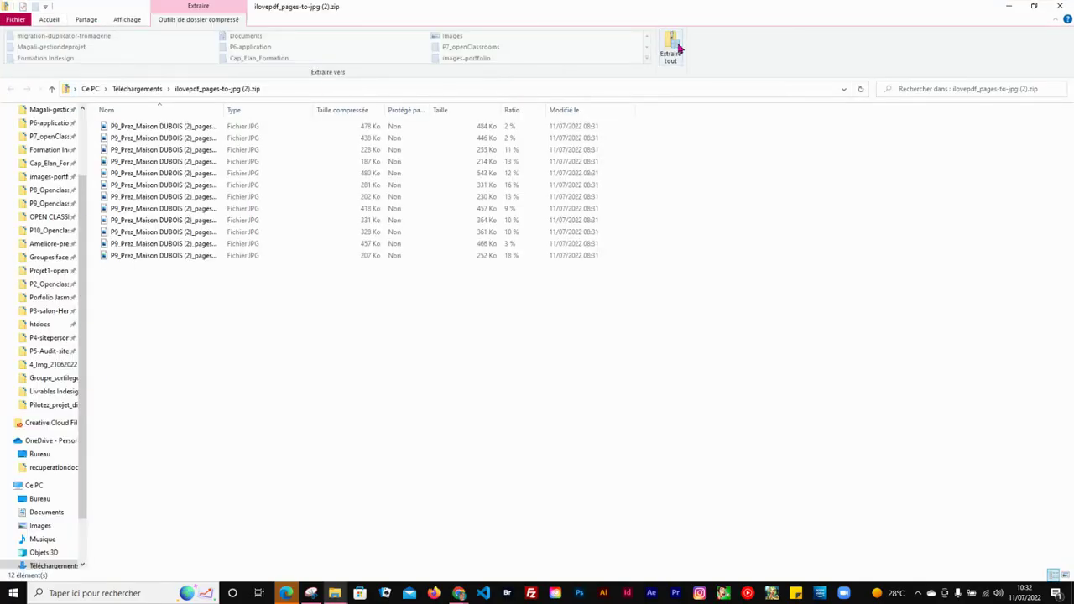
click(675, 51)
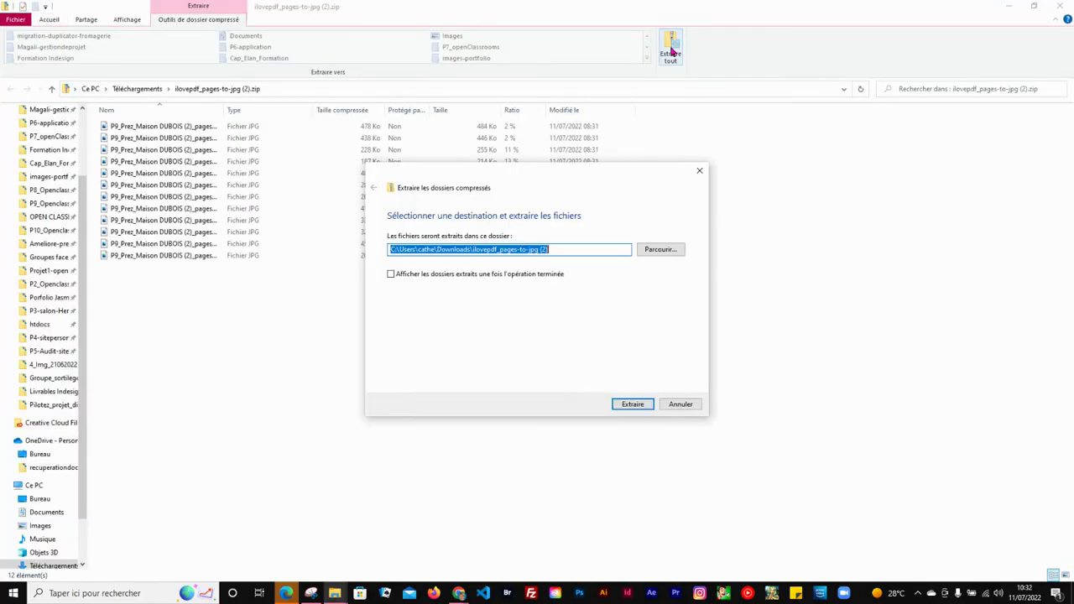
click(632, 406)
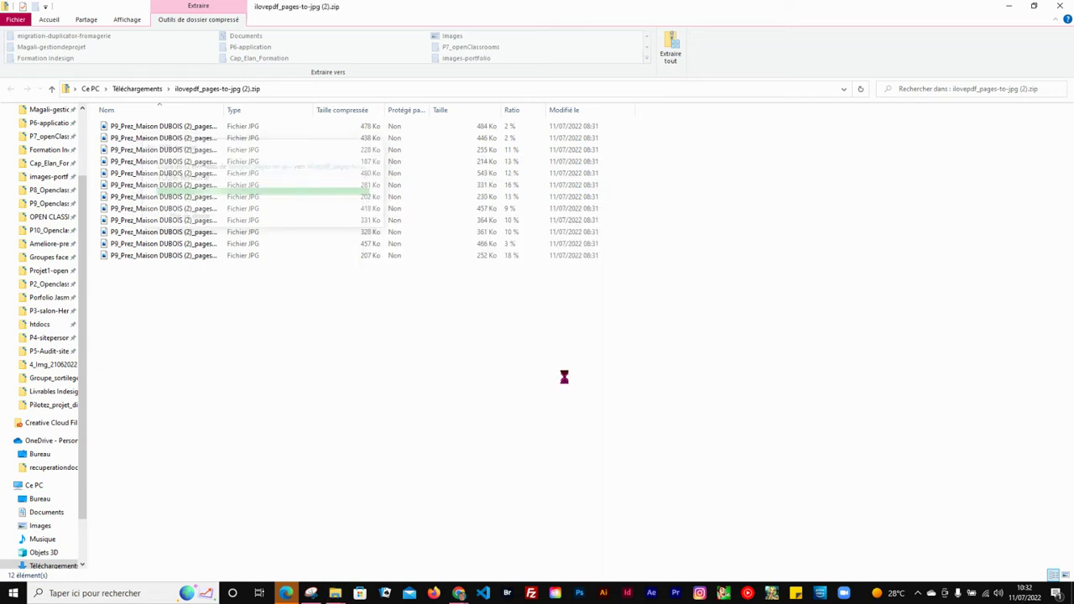
Step: Go back up to the Téléchargements folder and open the extracted ilovepdf_pages-to-jpg (2) folder
click(52, 89)
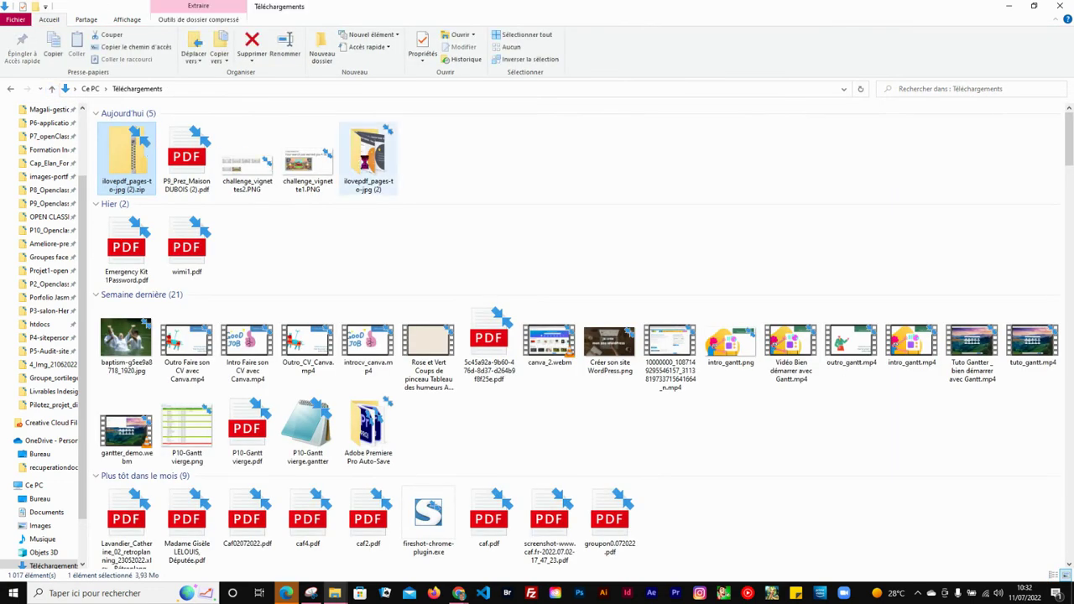
click(370, 165)
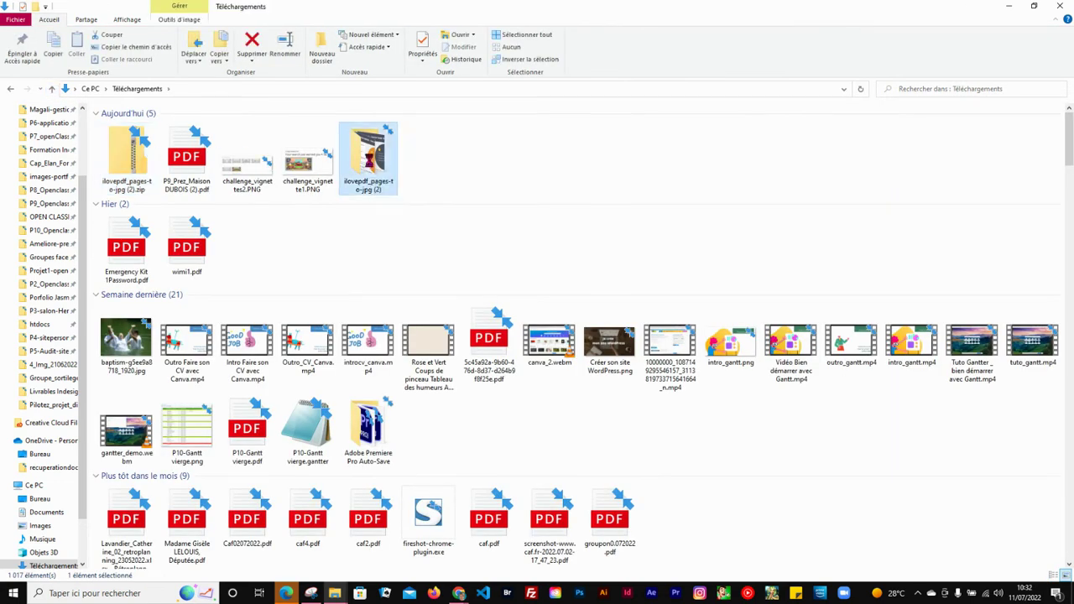
right_click(370, 165)
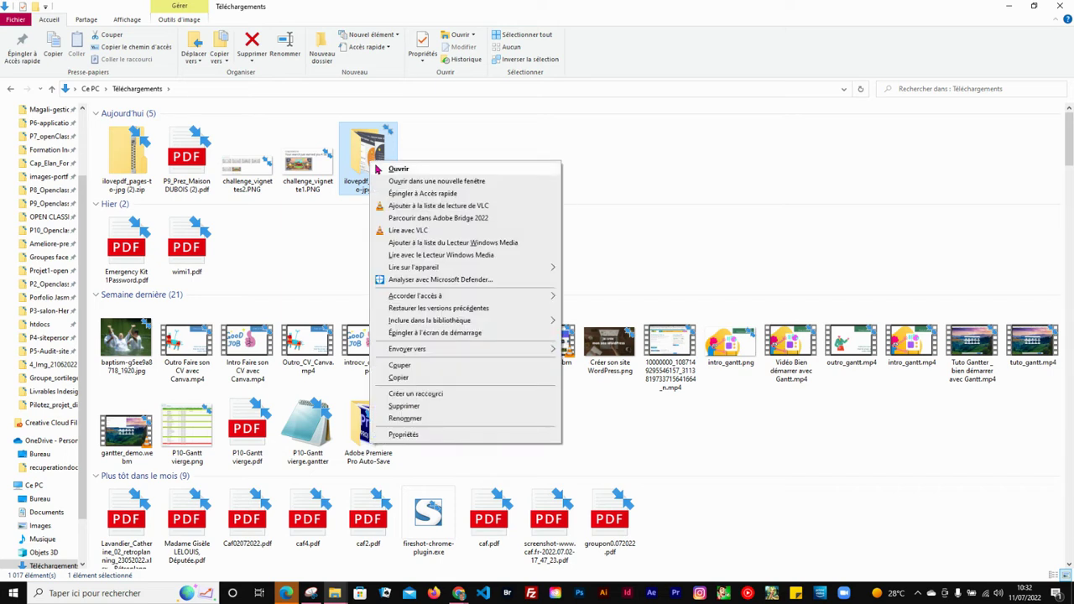
click(379, 169)
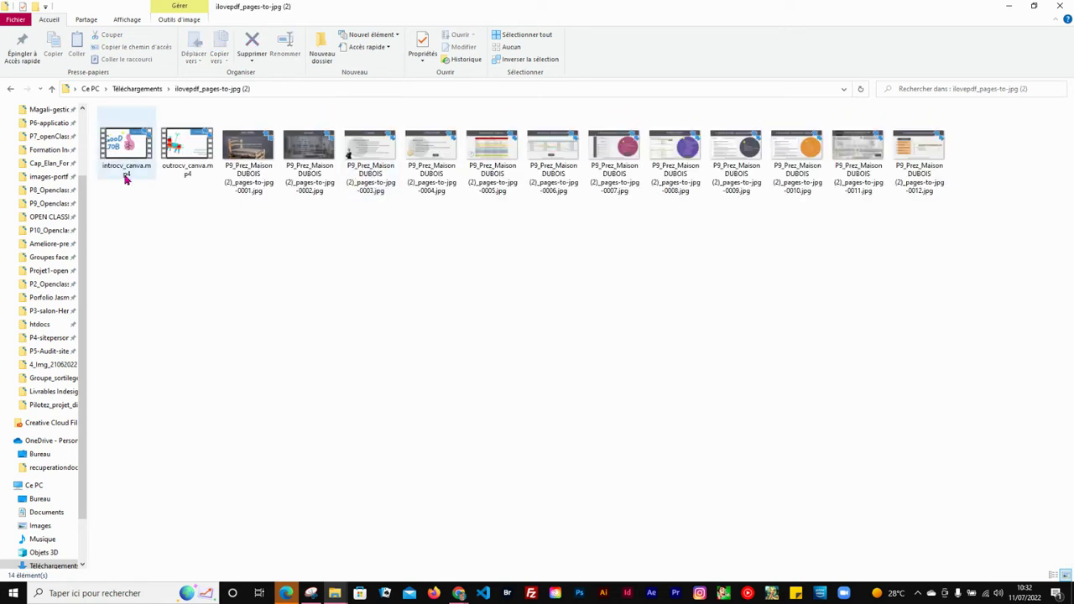
Step: Permanently delete the two videos introcv_canva.mp4 and outrocv_canva.mp4 from the extracted folder
drag(105, 194, 196, 138)
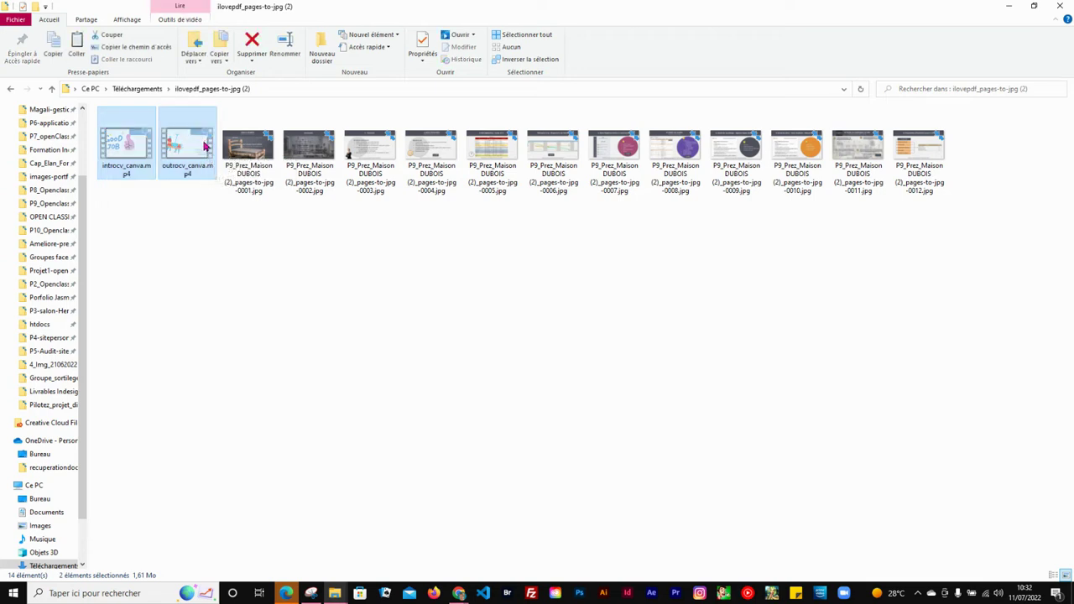
click(252, 58)
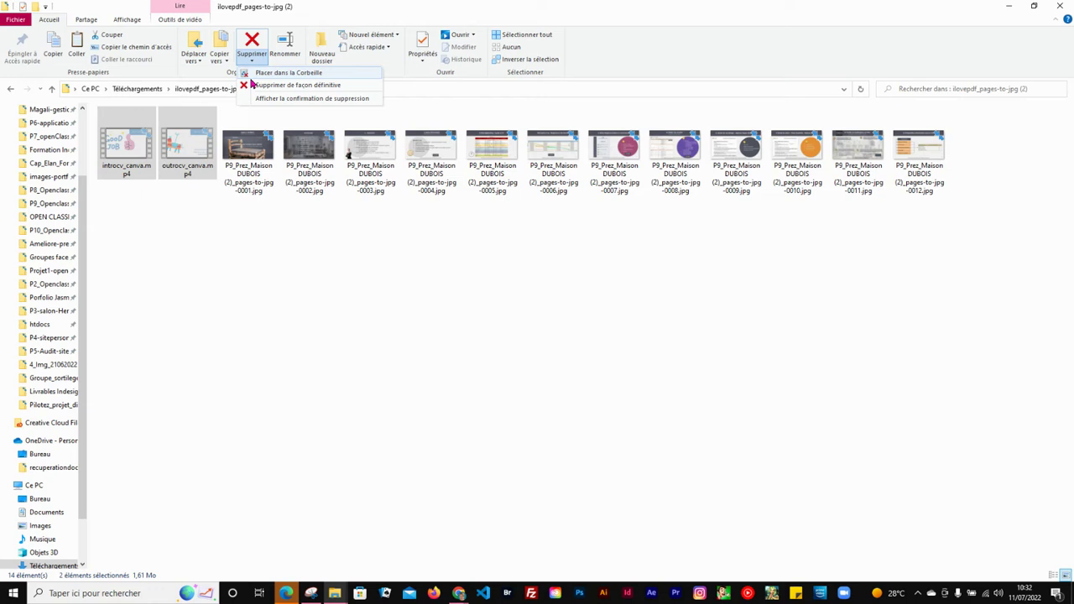
click(258, 86)
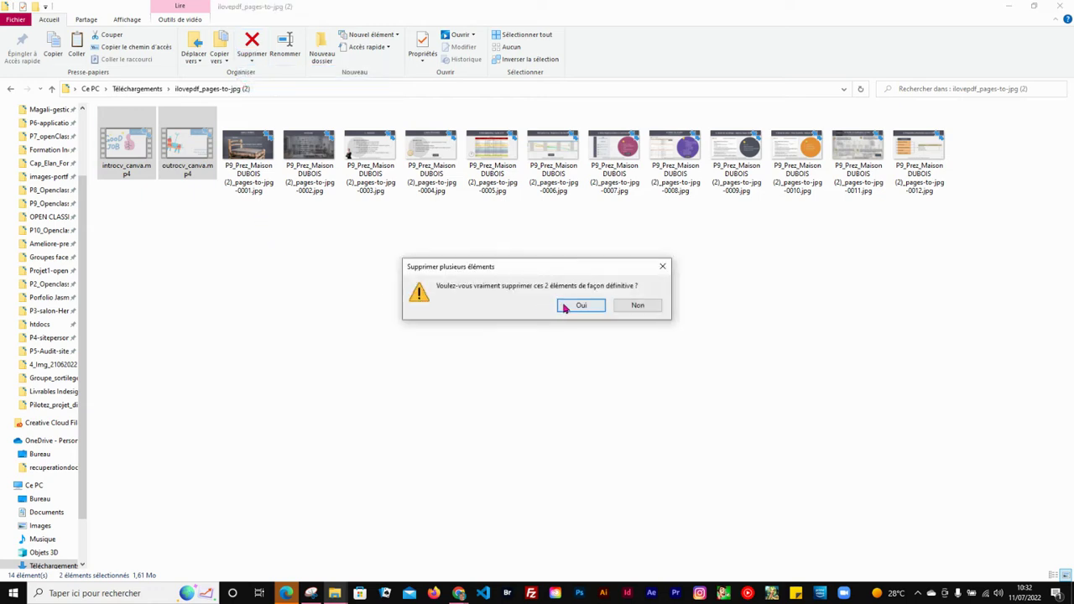
click(570, 306)
Step: Select all twelve P9_Prez_Maison DUBOIS JPG page images and open them in the image viewer
drag(127, 188, 762, 132)
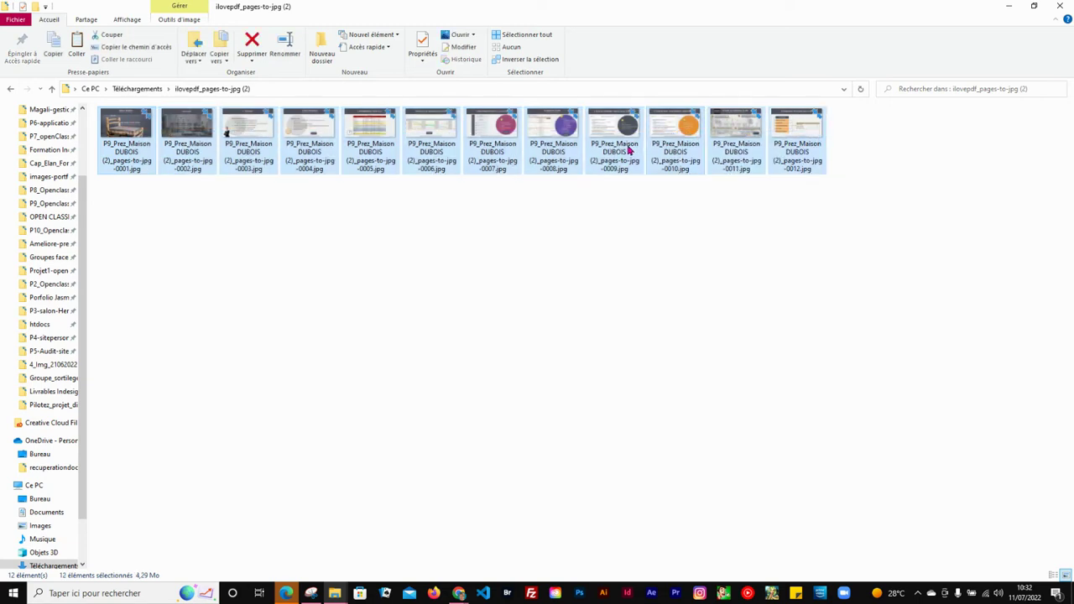
right_click(611, 150)
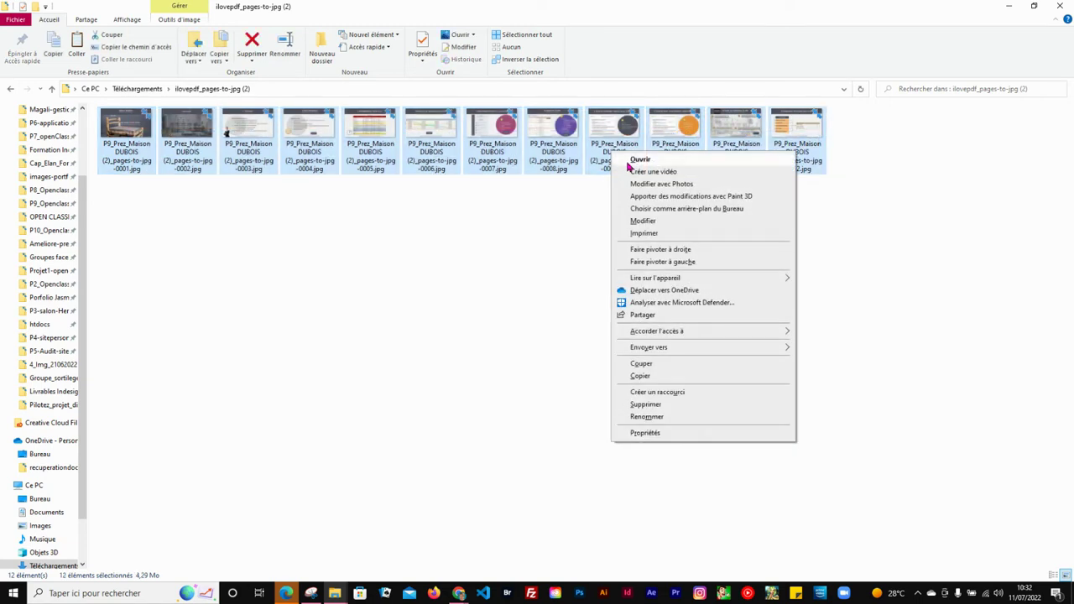
click(629, 164)
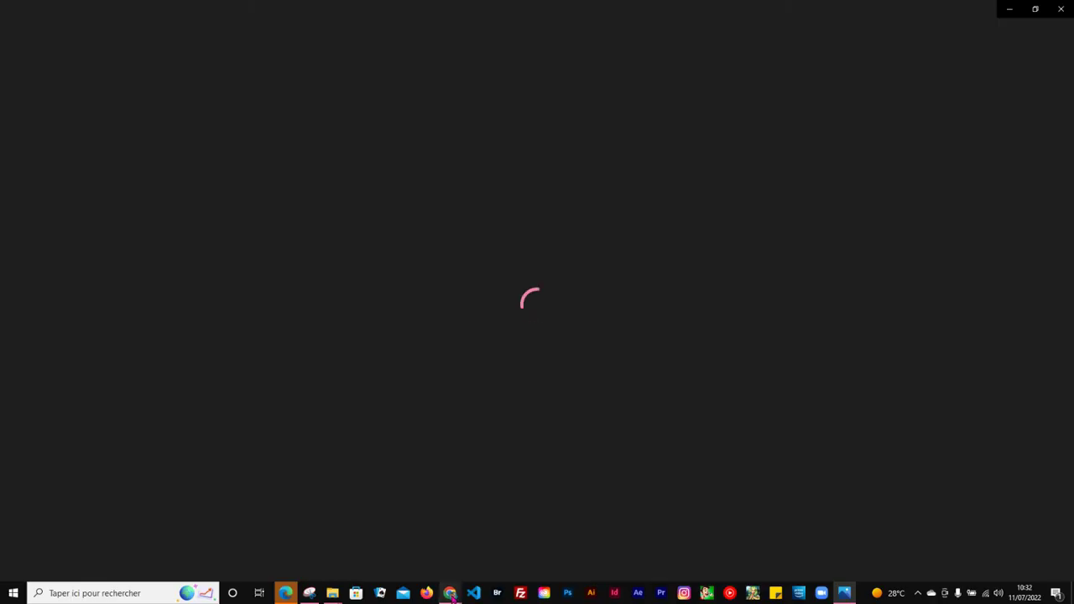
Step: Switch to Chrome and bring up the start of the P9_Prez_Maison DUBOIS presentation in Google Slides
mouse_move(451, 592)
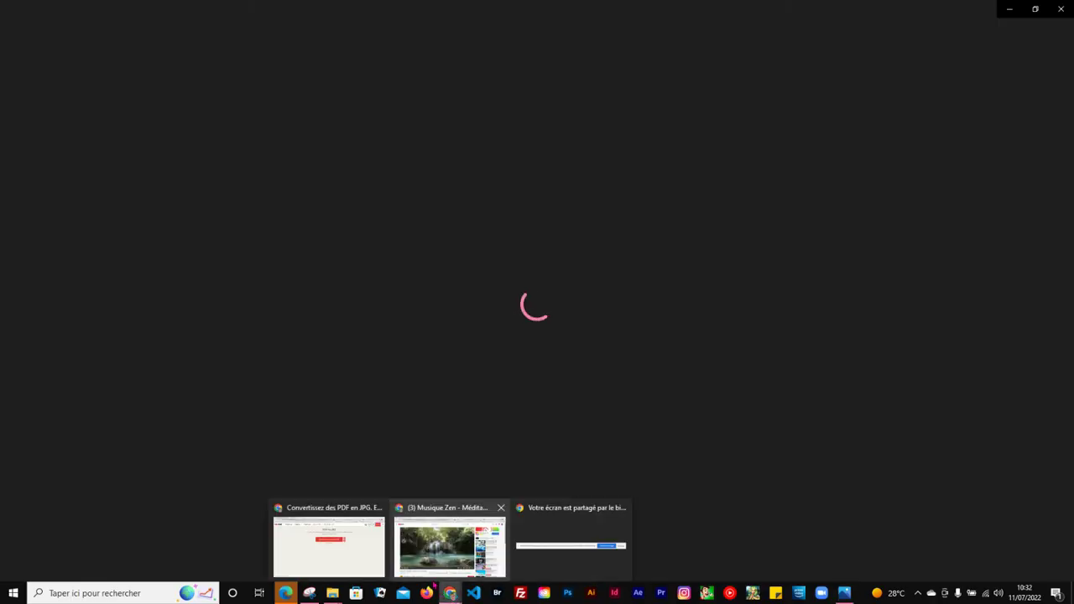
click(352, 555)
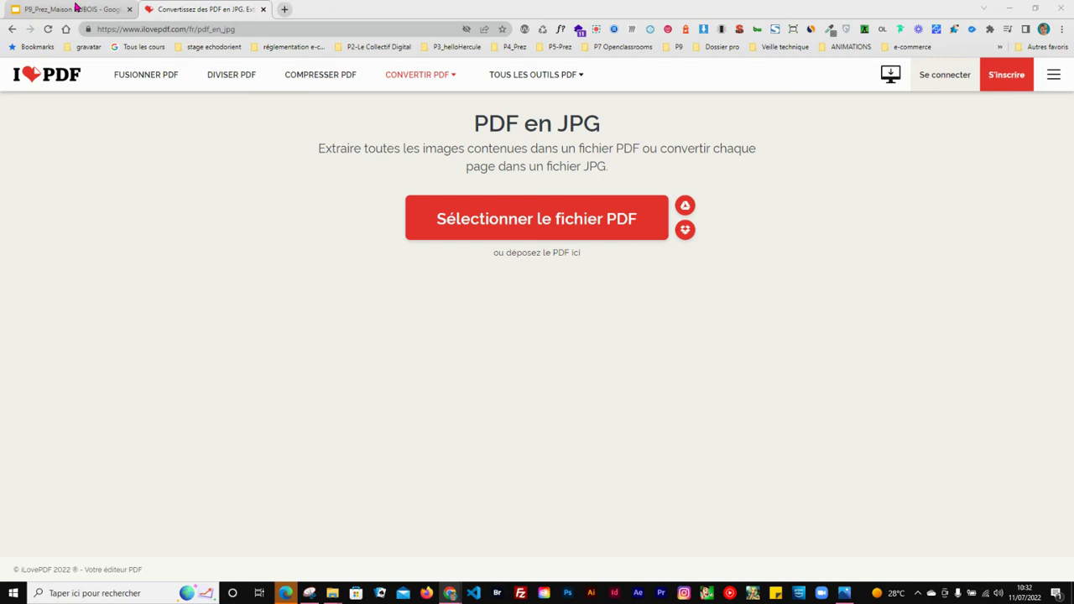
click(75, 10)
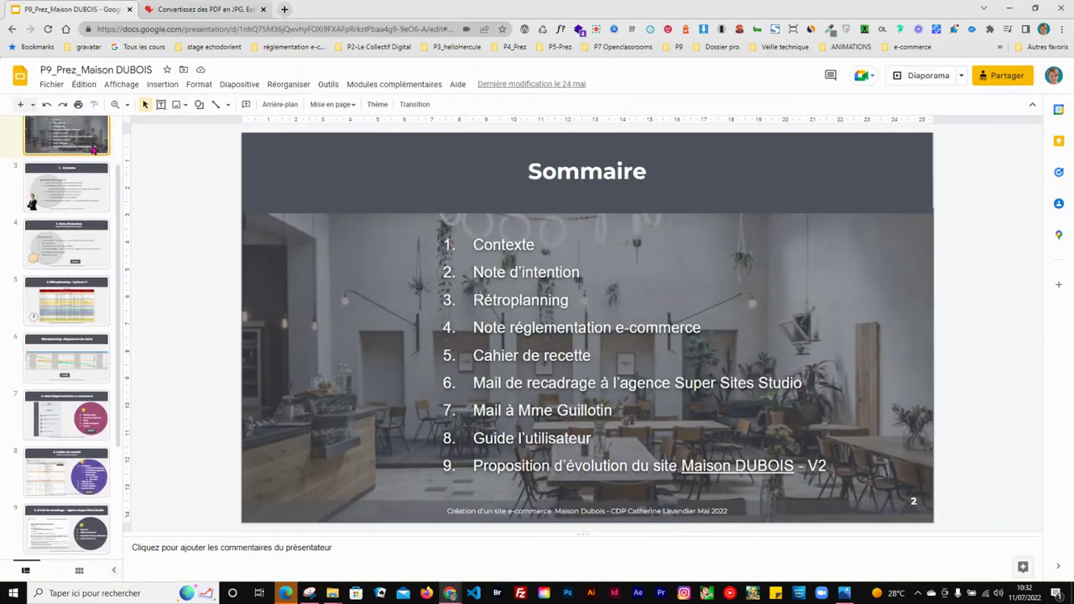
scroll(119, 193, up, 2)
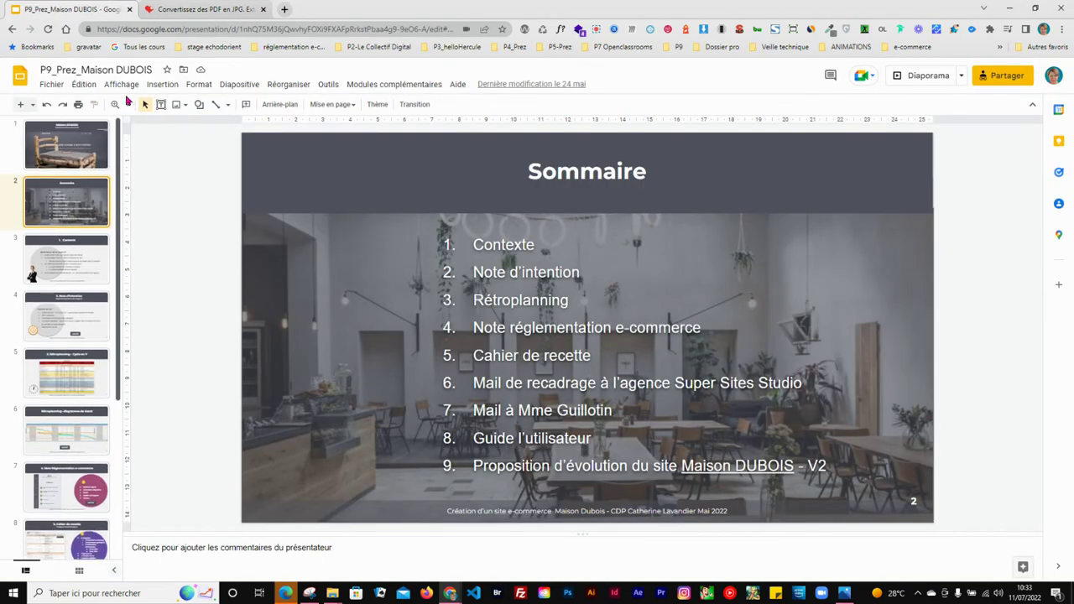
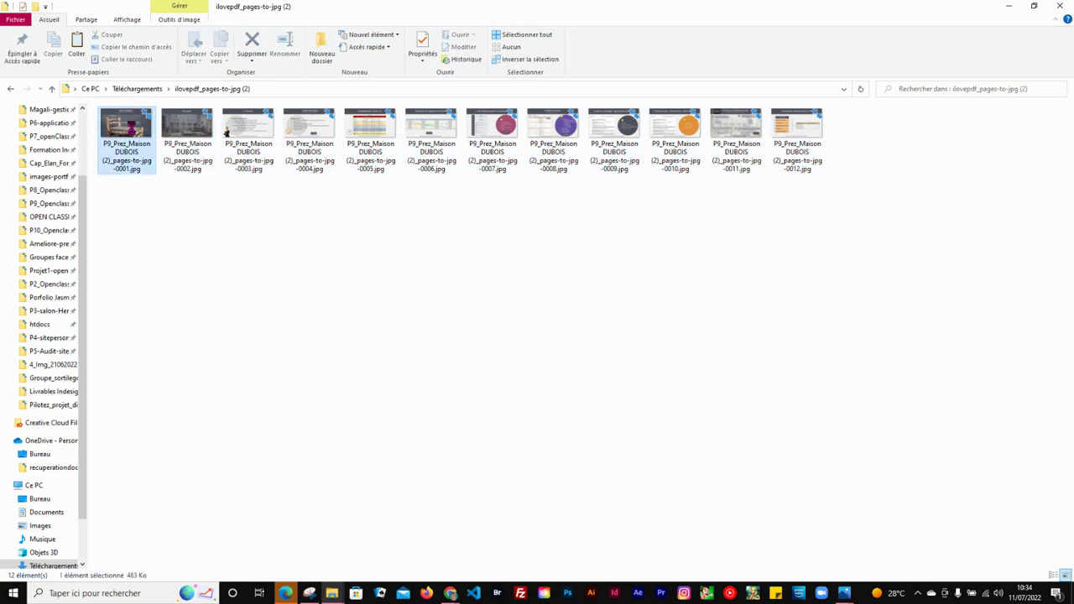
Step: Open the extracted page image ending in 0001 in the image viewer and page forward through to the image ending in 0012
right_click(130, 126)
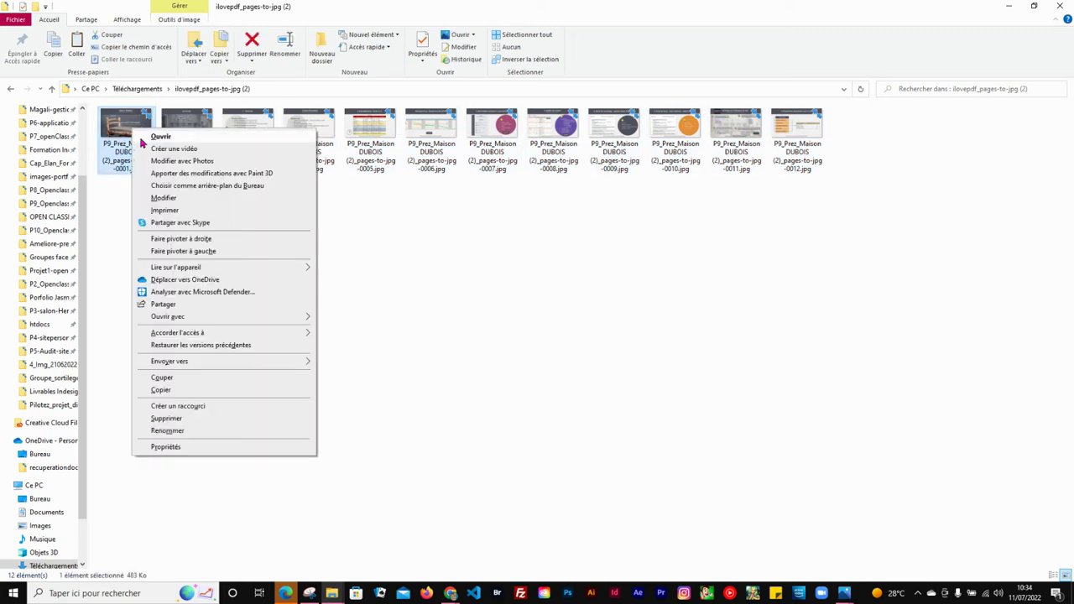
click(143, 144)
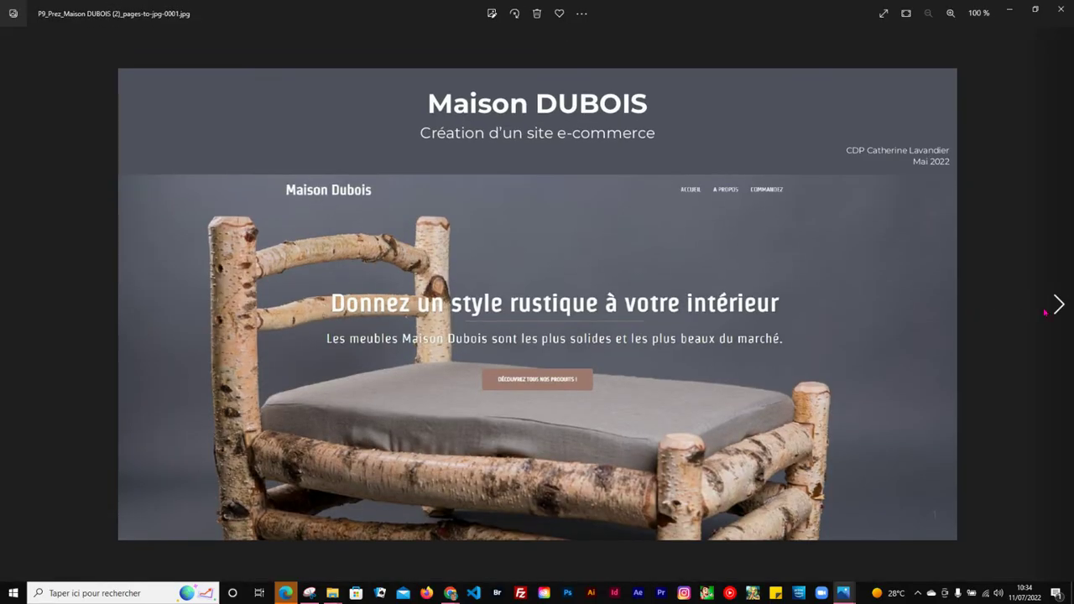
click(1059, 305)
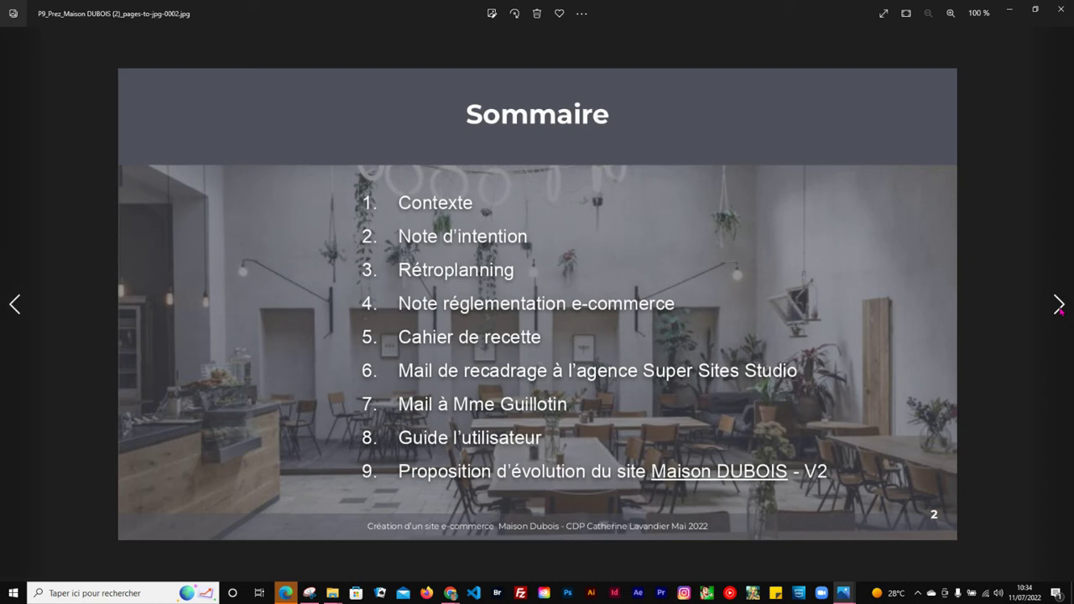
click(1059, 305)
click(1058, 305)
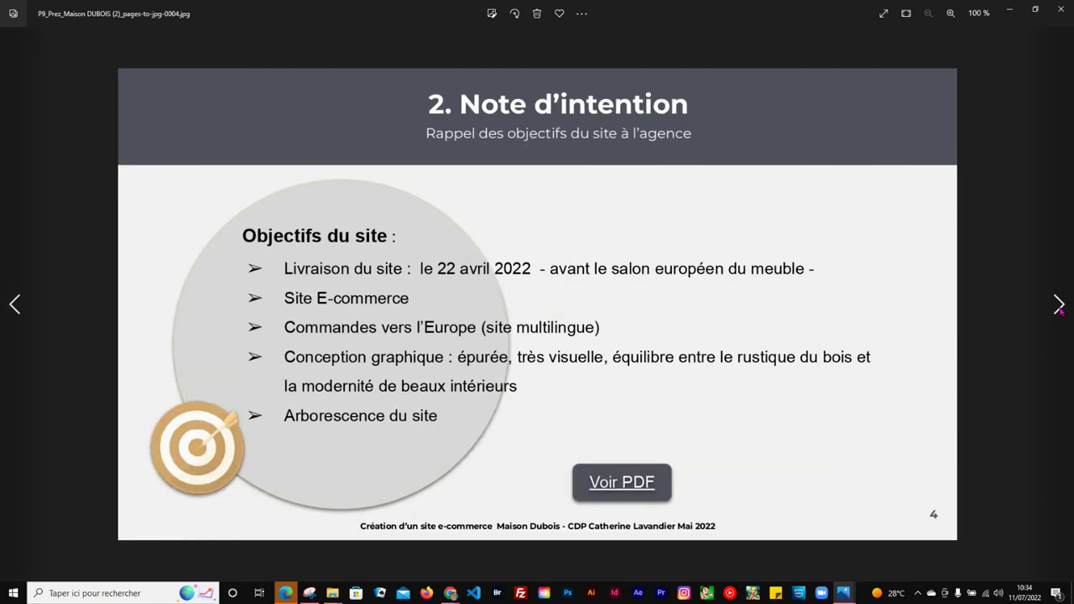
click(1058, 305)
click(1059, 306)
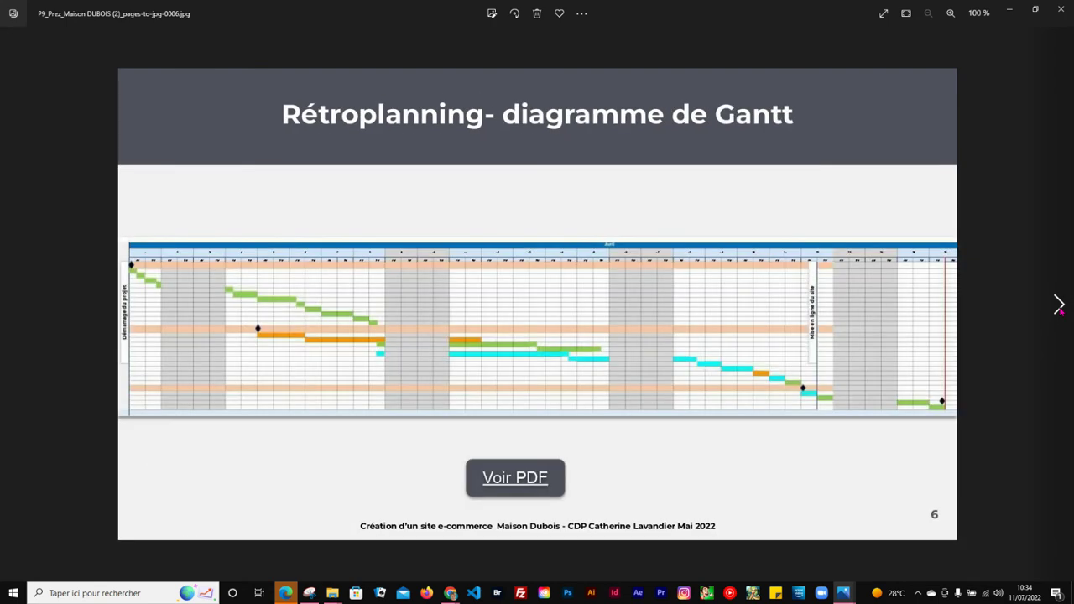
click(1059, 305)
click(1058, 305)
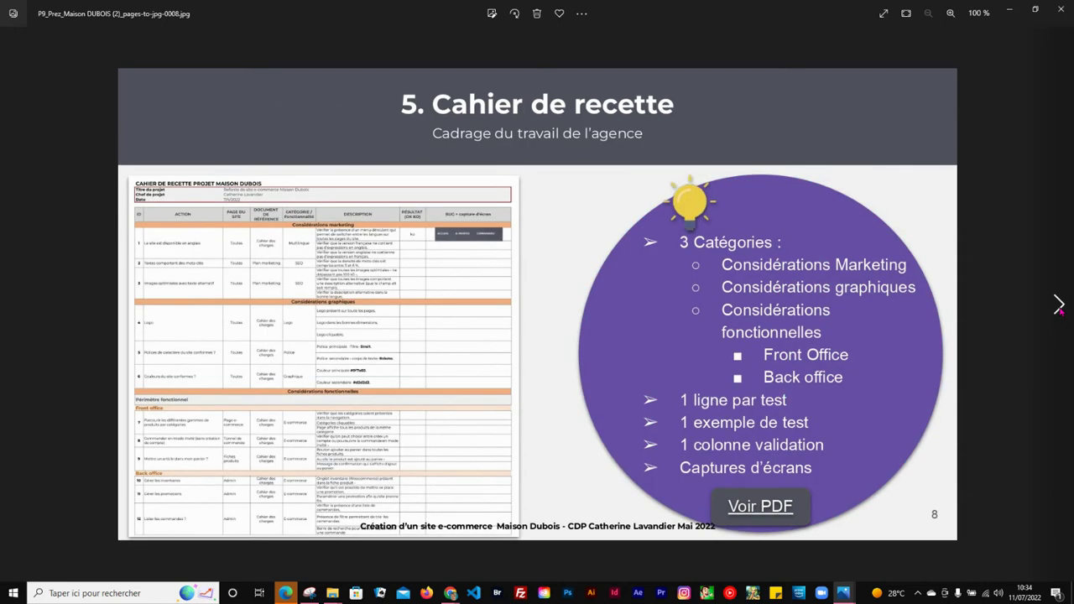
click(1059, 305)
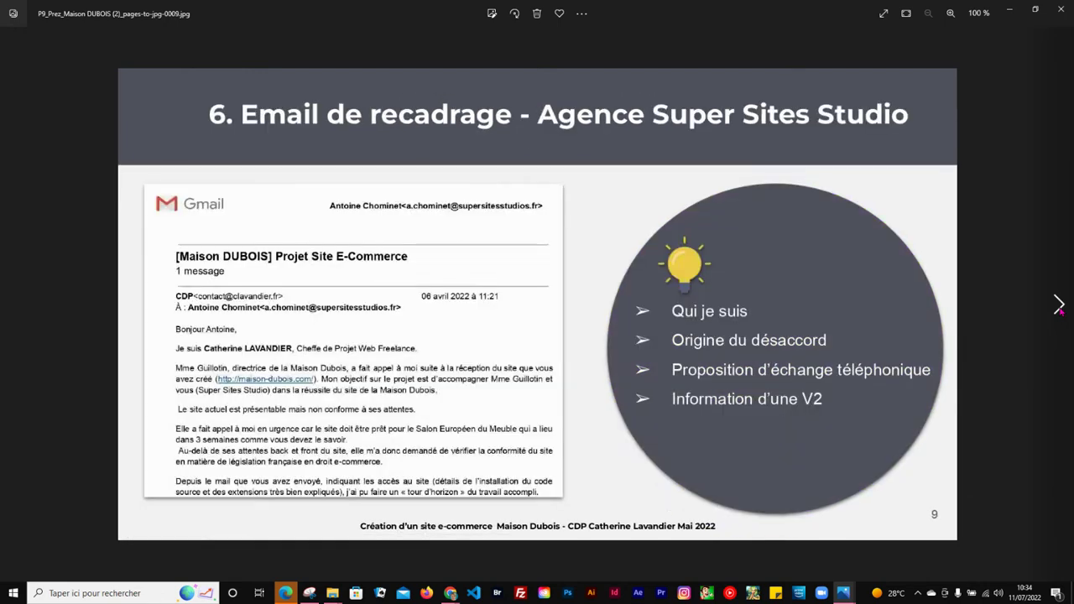
click(1058, 306)
click(1059, 305)
click(1058, 305)
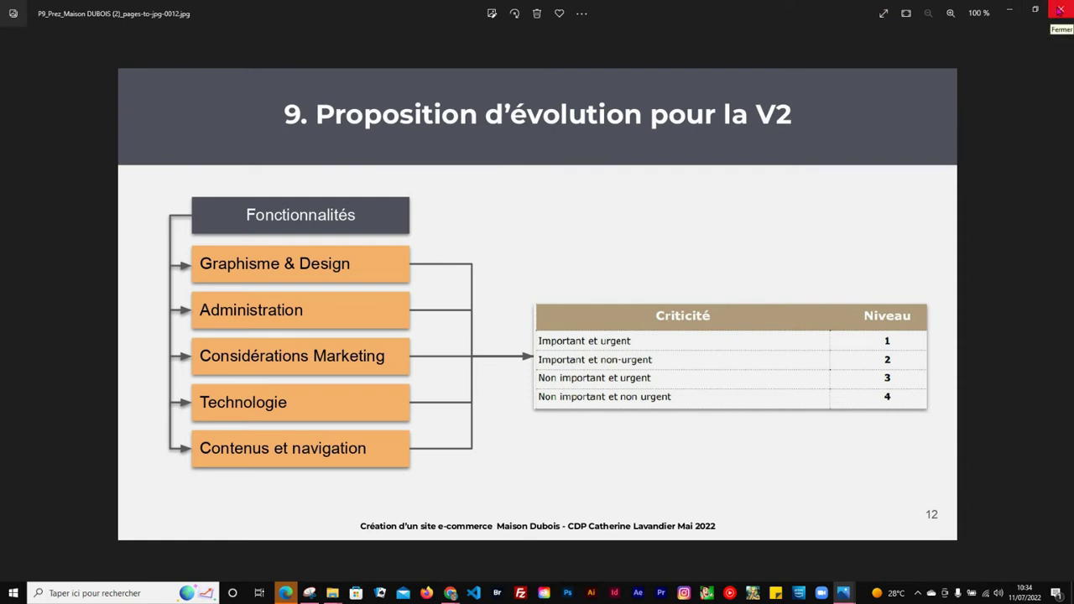
Step: Page back through the images from the twelfth page to the first one
click(16, 305)
click(16, 305)
click(16, 305)
click(16, 305)
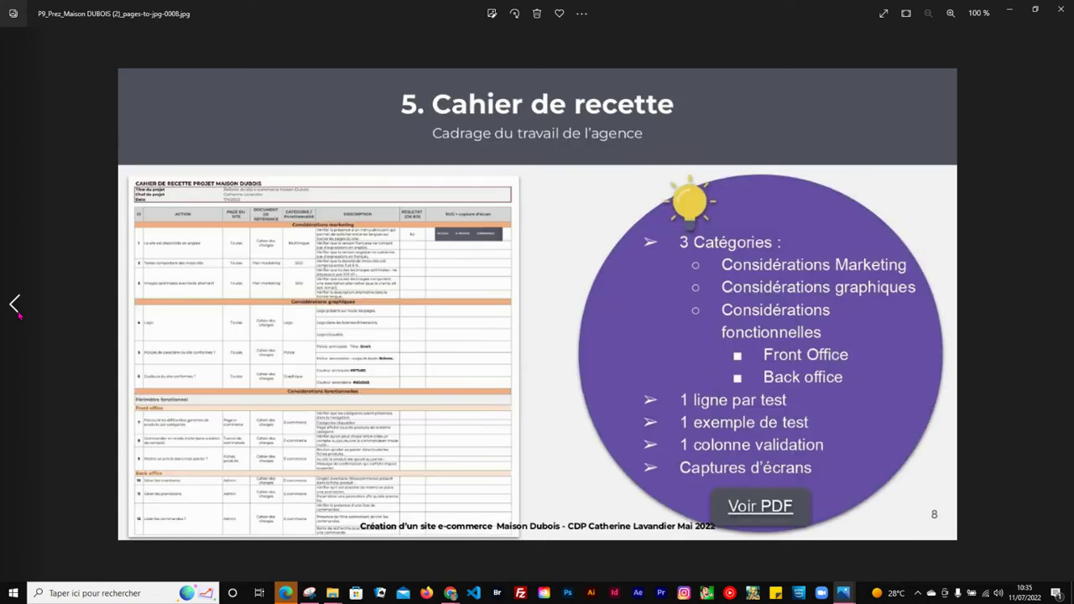
click(16, 305)
click(16, 305)
click(16, 306)
click(16, 306)
click(18, 314)
click(19, 314)
click(19, 313)
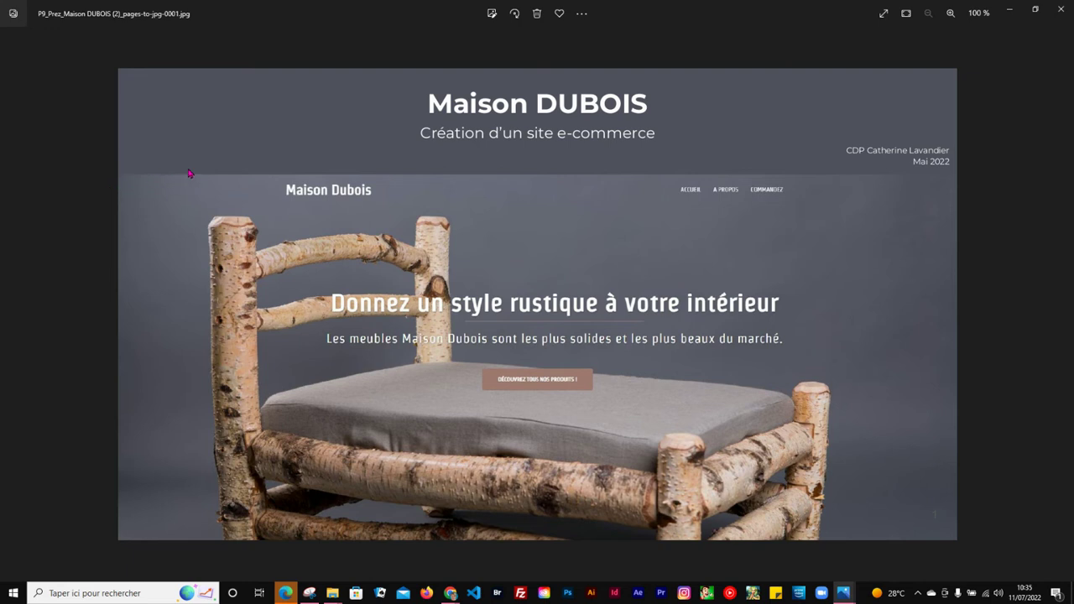
Step: Crop the first page image to a wide band around the slogan and chair, cutting off the title header and the outer edges
click(491, 15)
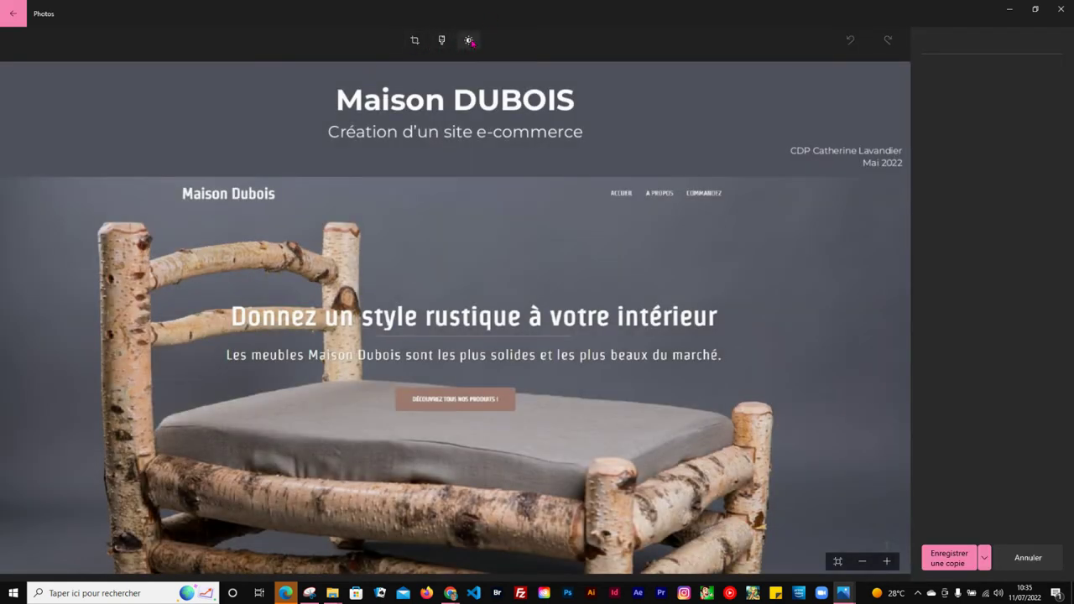
click(415, 40)
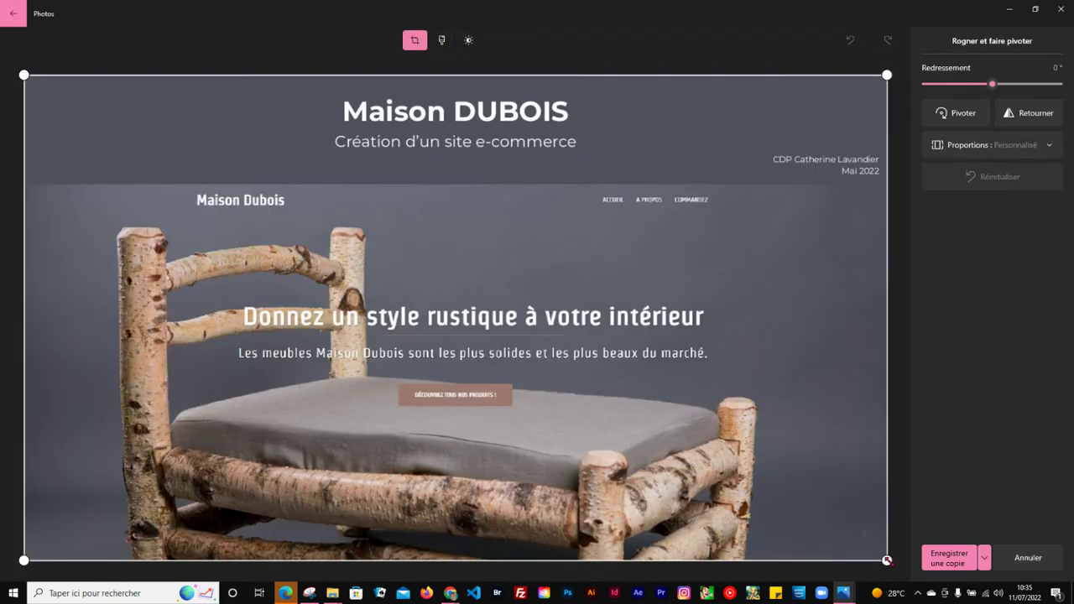
drag(886, 559, 772, 558)
drag(69, 562, 180, 435)
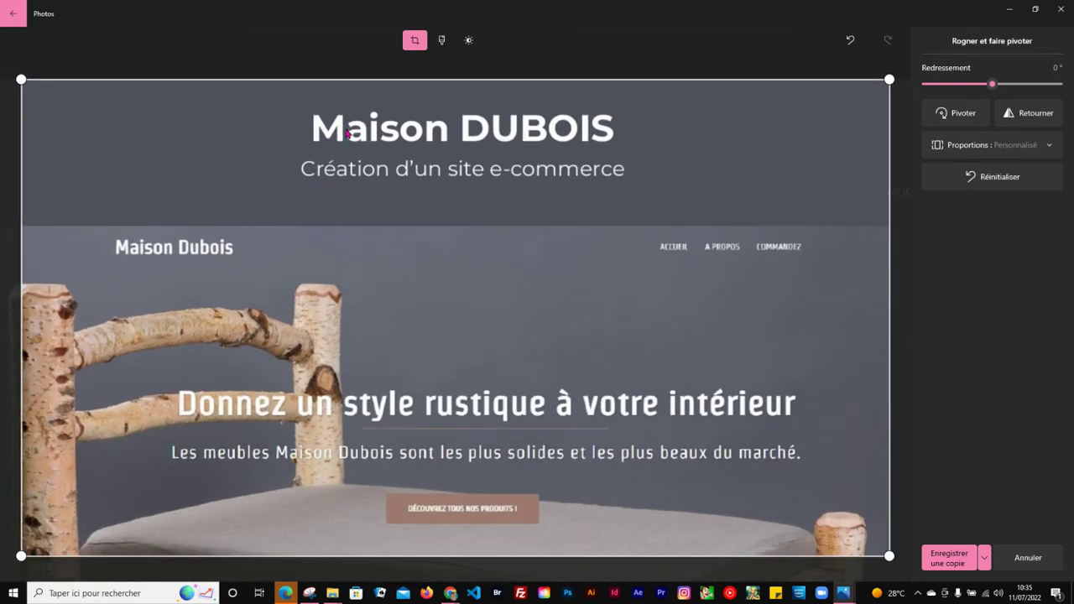
drag(360, 80, 375, 274)
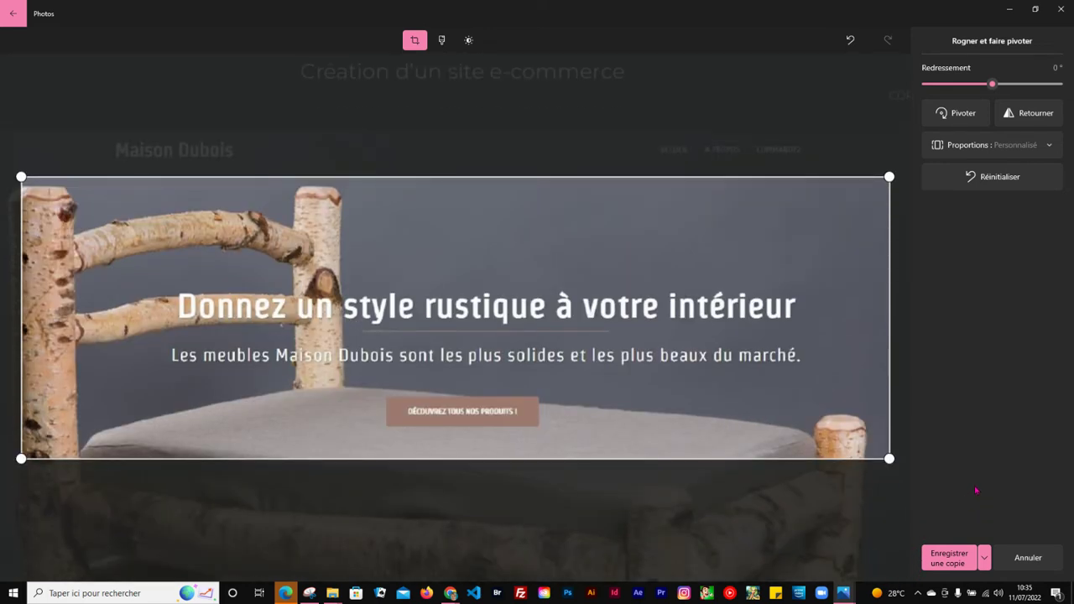
Step: Save the cropped image over the original file and close the image viewer
click(984, 558)
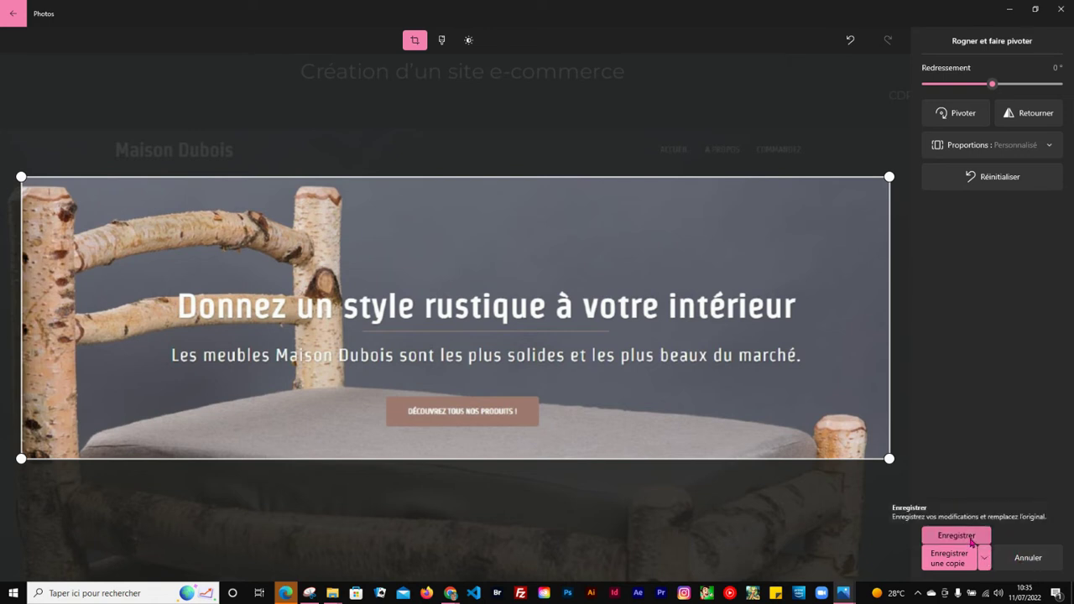
click(957, 535)
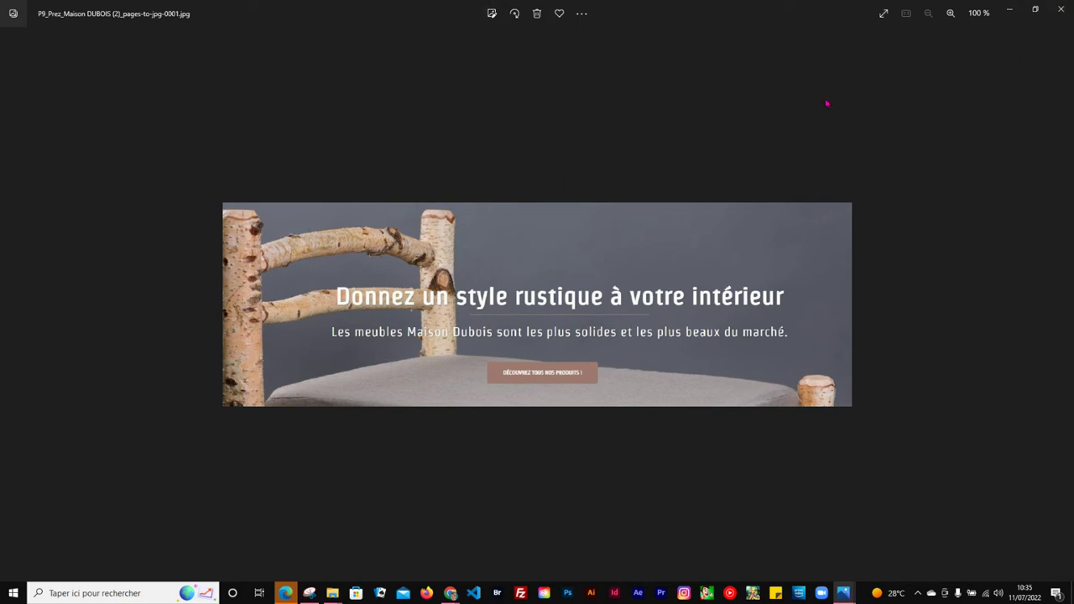
click(1059, 10)
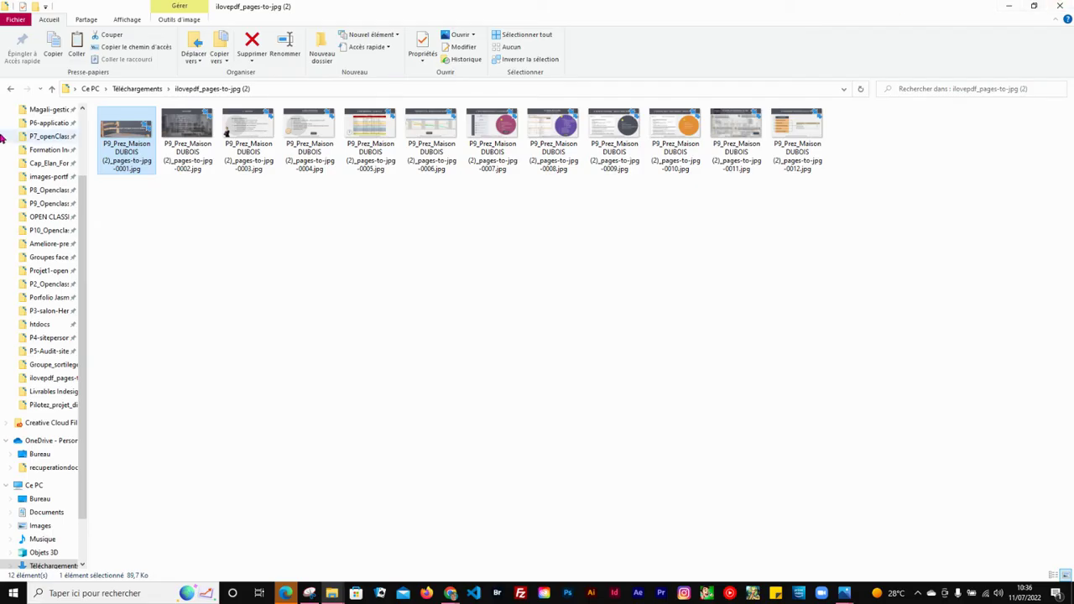
Step: Go to the Téléchargements folder and open baptism-g5ee9a8718_1920.jpg in the image viewer
click(81, 110)
click(82, 110)
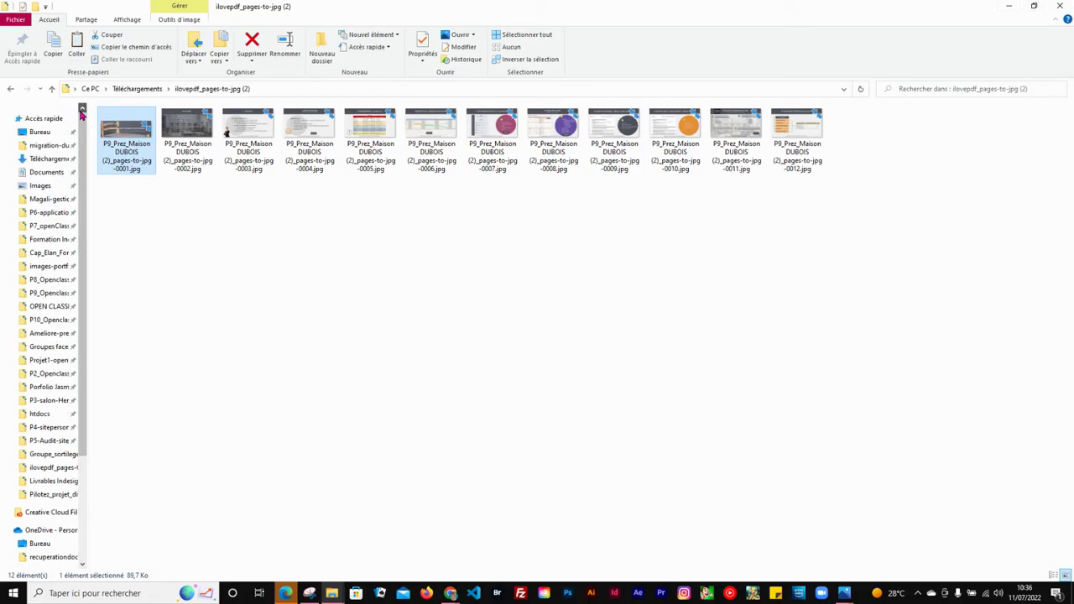
click(57, 158)
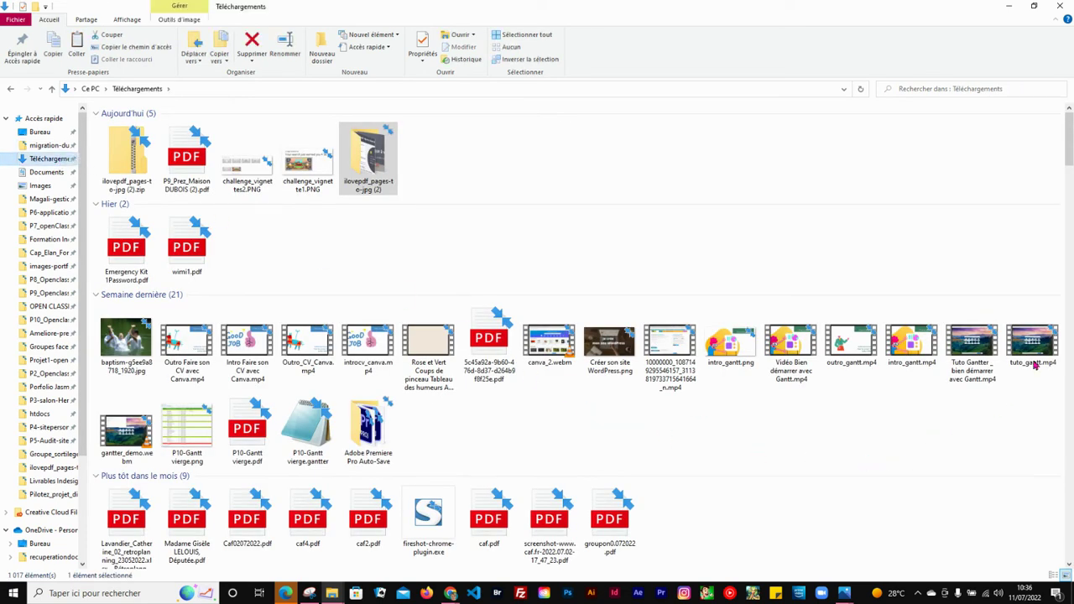
click(126, 346)
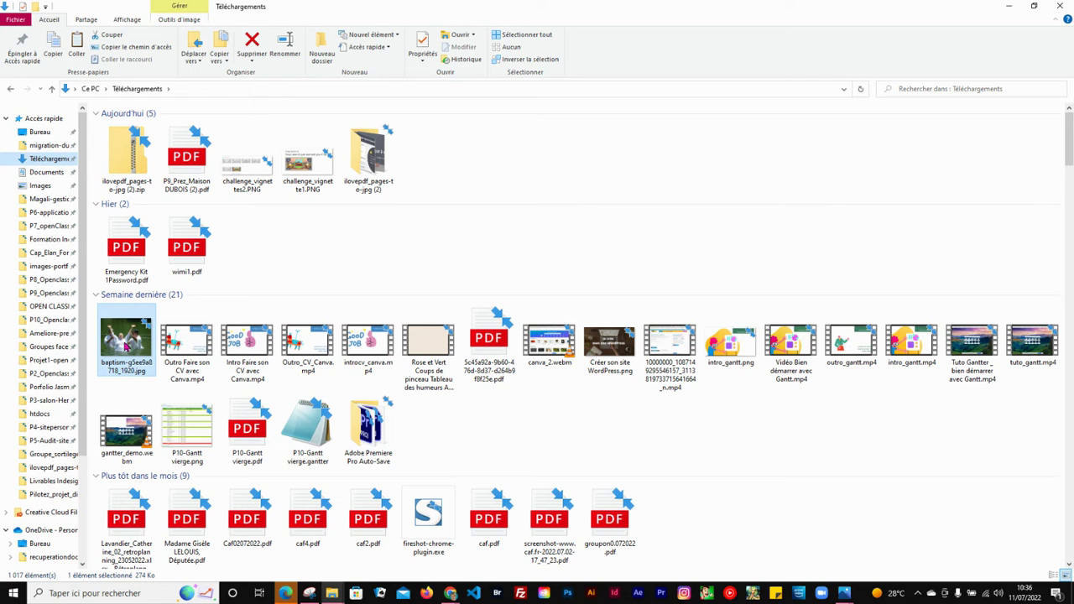
right_click(124, 346)
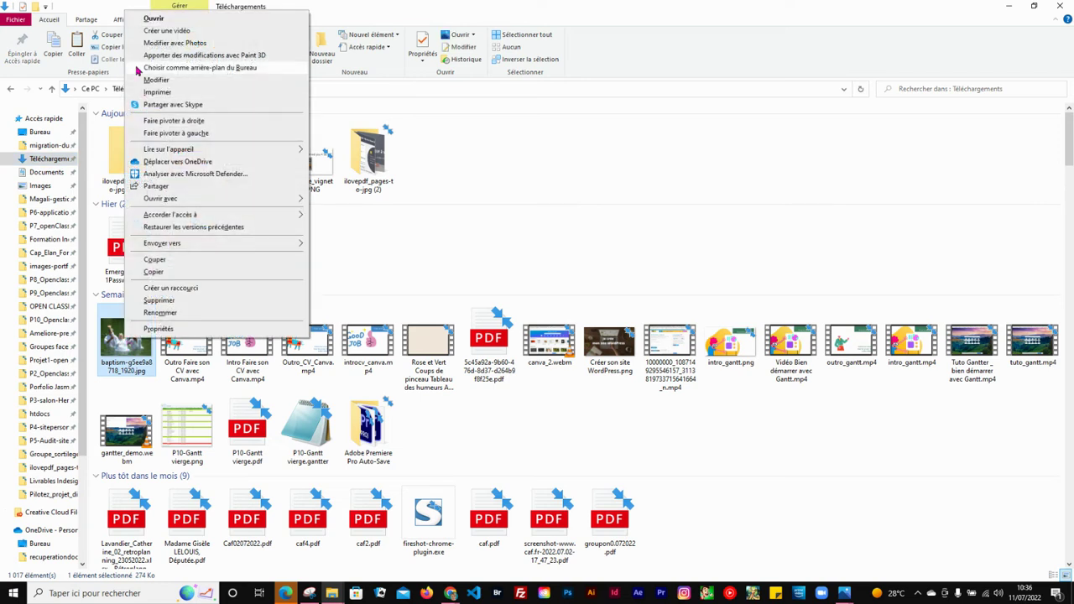
click(146, 20)
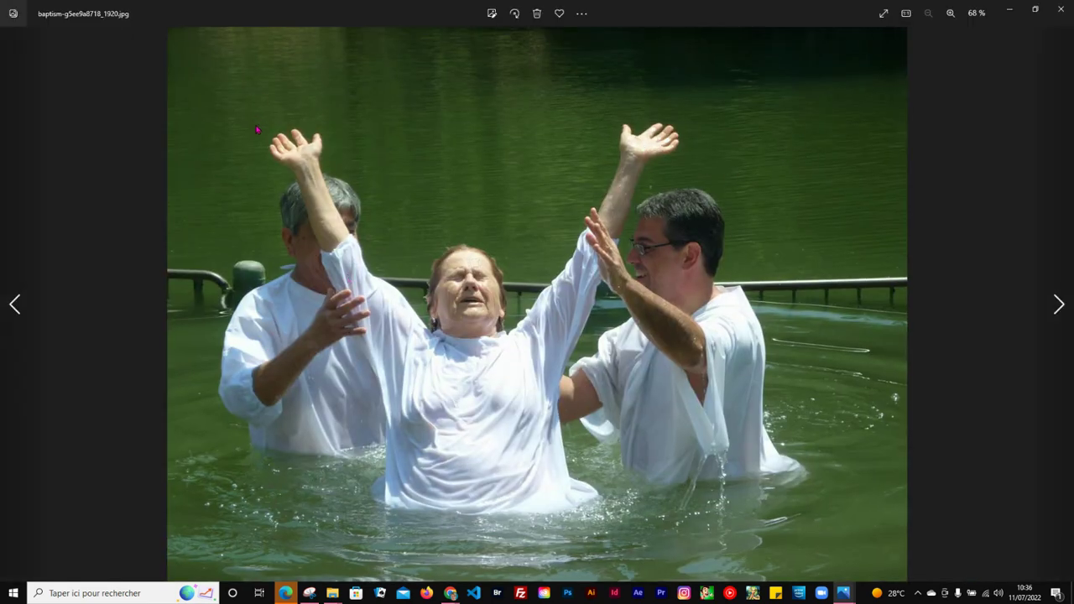
Step: Crop the baptism photo tightly around the middle woman's face and set its straightening to -3°
click(492, 14)
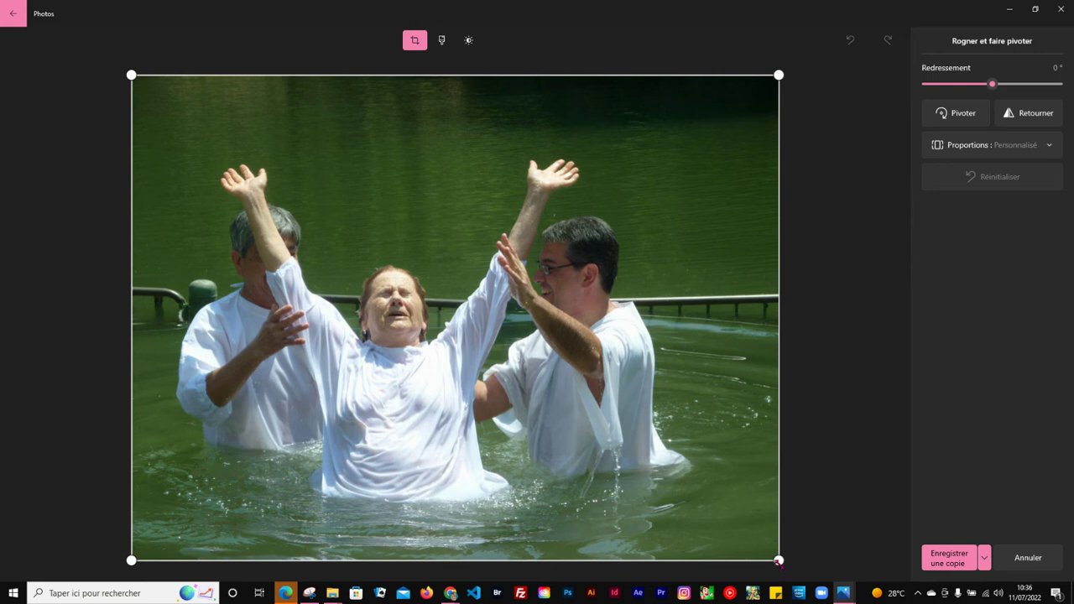
drag(779, 561, 458, 340)
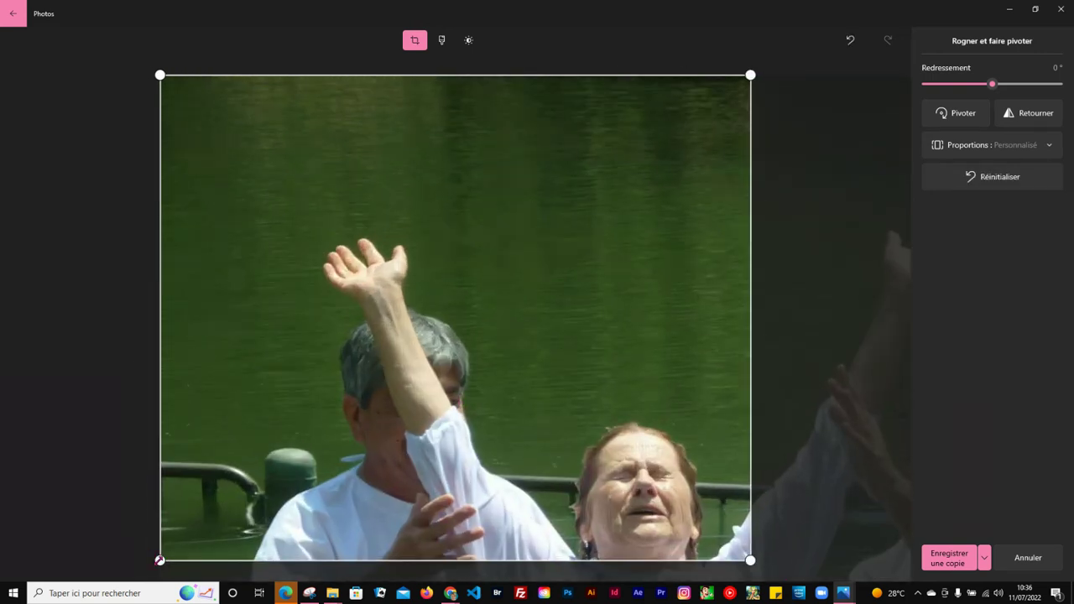
drag(159, 560, 525, 558)
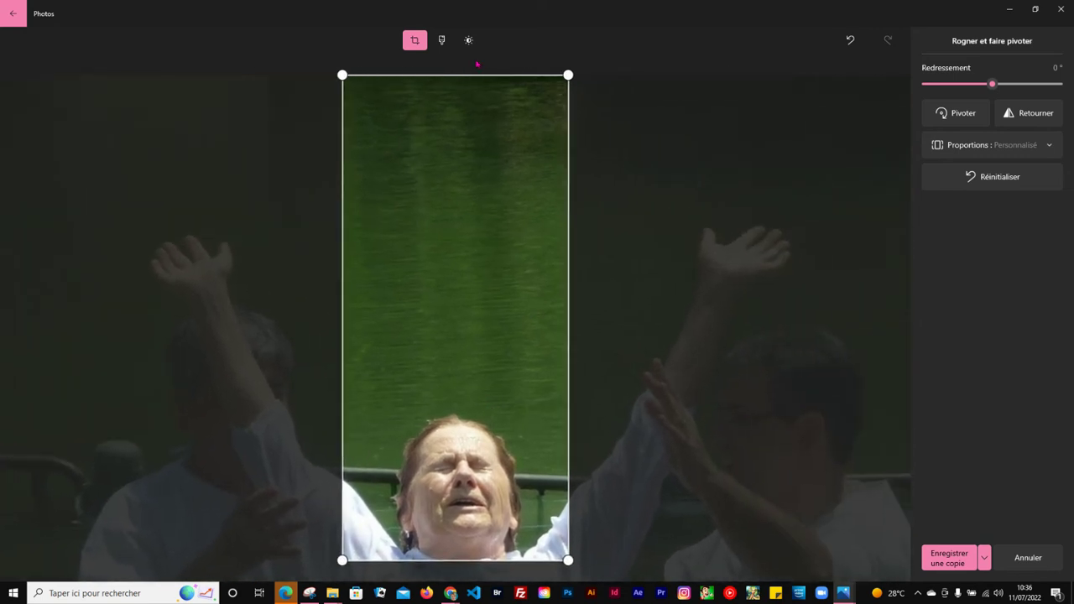
drag(470, 72, 480, 397)
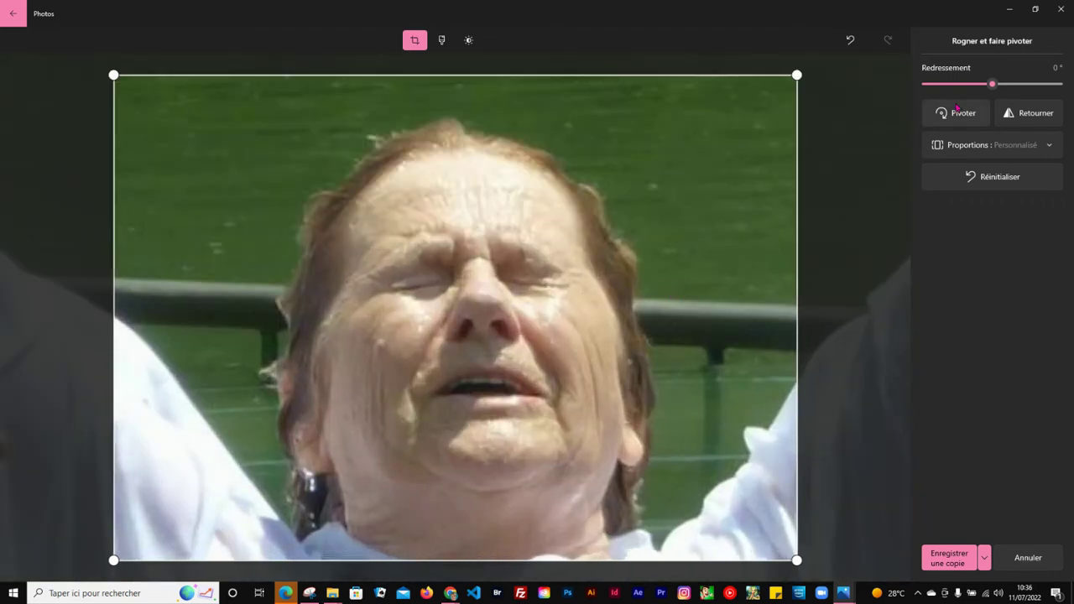
drag(992, 87, 995, 94)
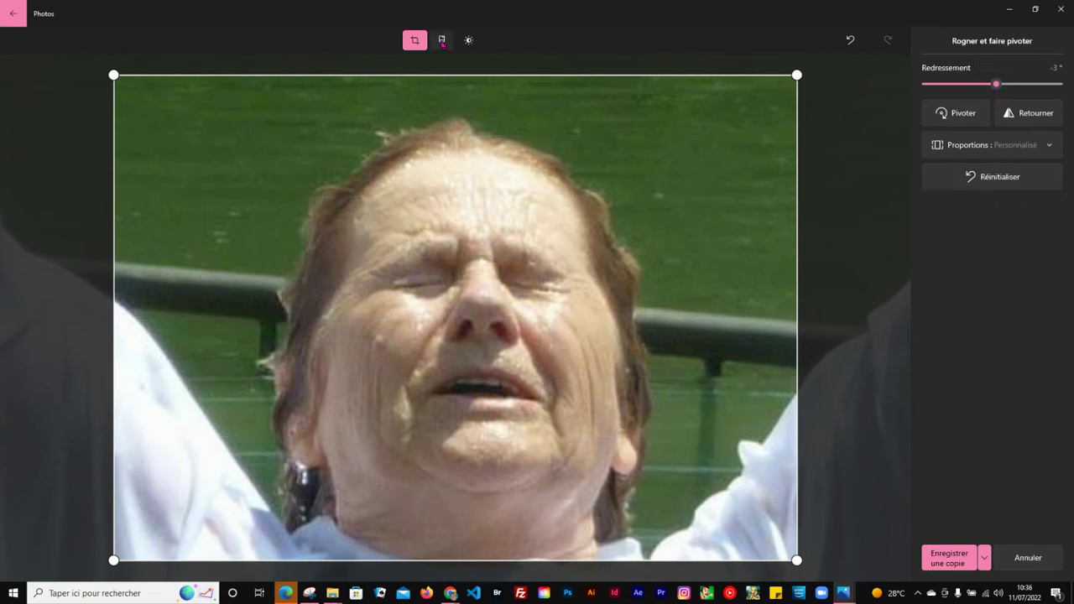
Step: Apply the automatic photo enhancement to the cropped photo and set its strength slightly above 50
click(441, 40)
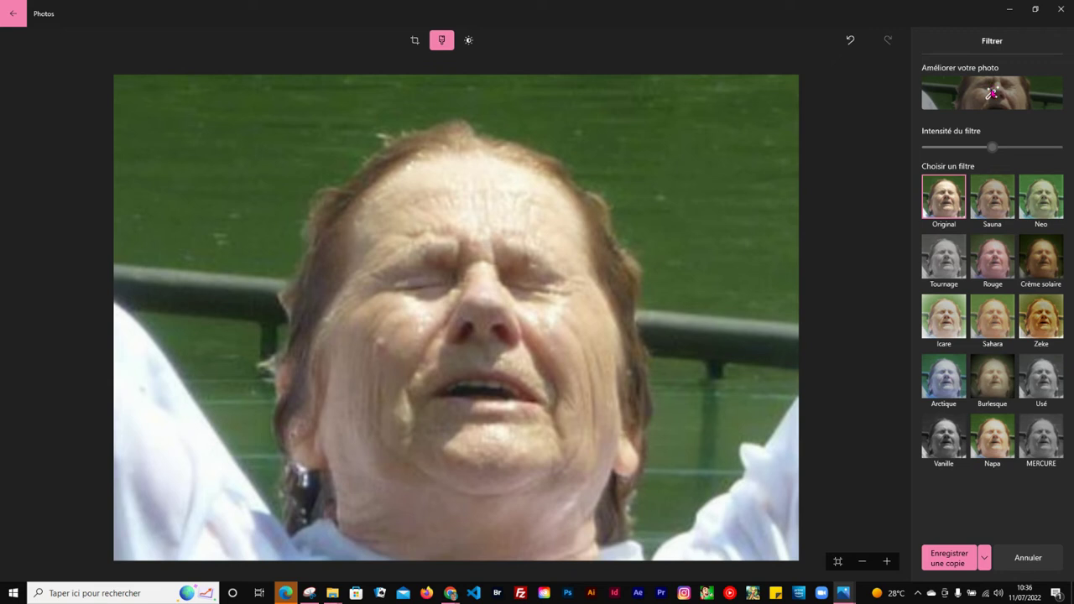
click(993, 94)
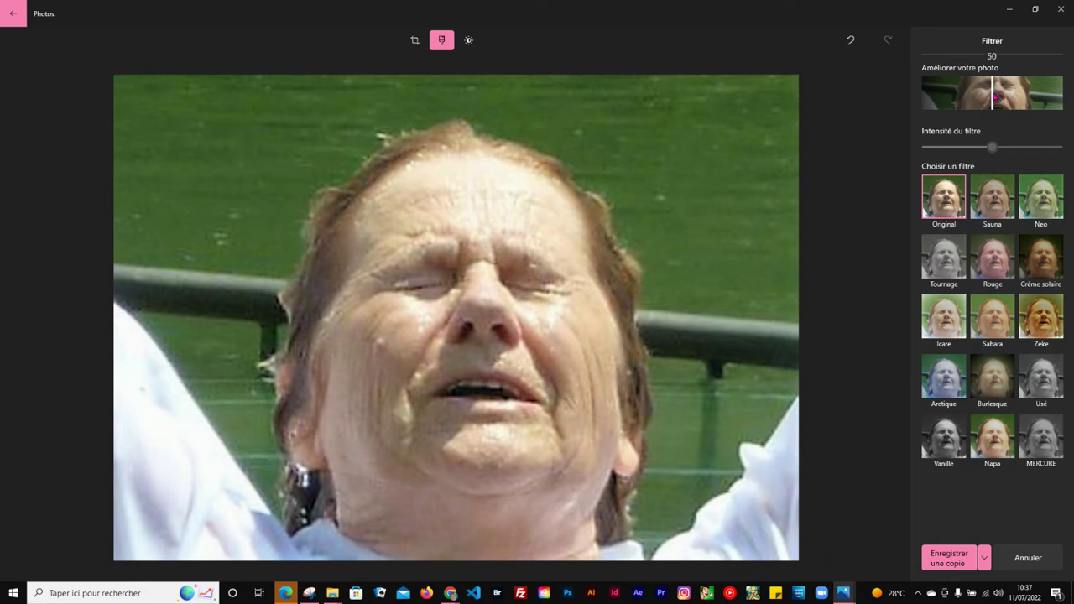
mouse_move(995, 97)
mouse_down()
mouse_move(1044, 99)
mouse_move(966, 101)
mouse_move(1000, 102)
mouse_up()
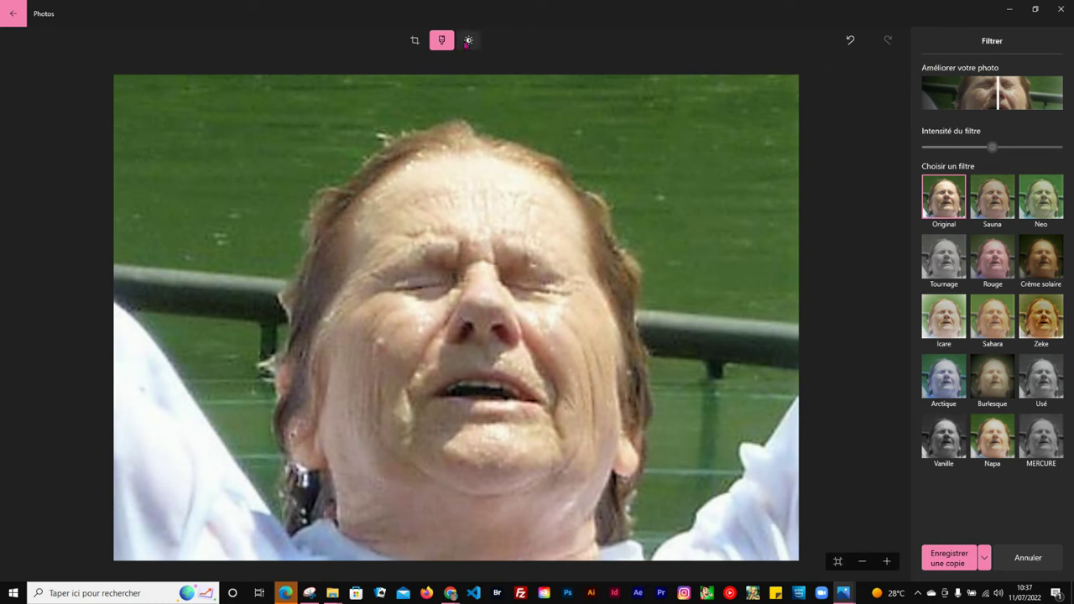
Step: Darken the photo by lowering its light adjustment, then retouch a blemish on the woman's cheek with the spot correction
click(468, 41)
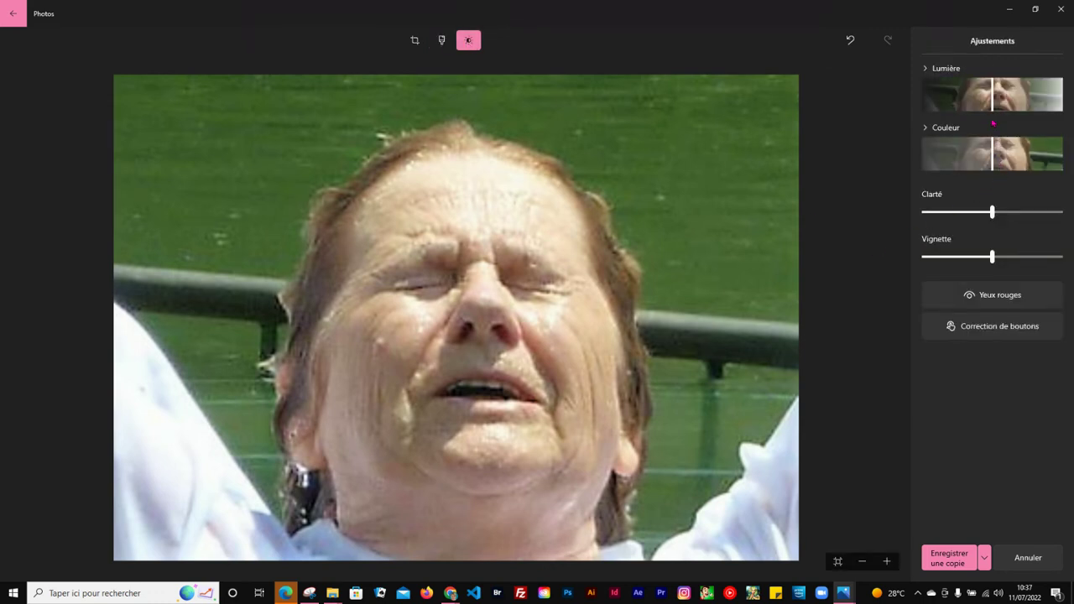
drag(993, 100, 958, 106)
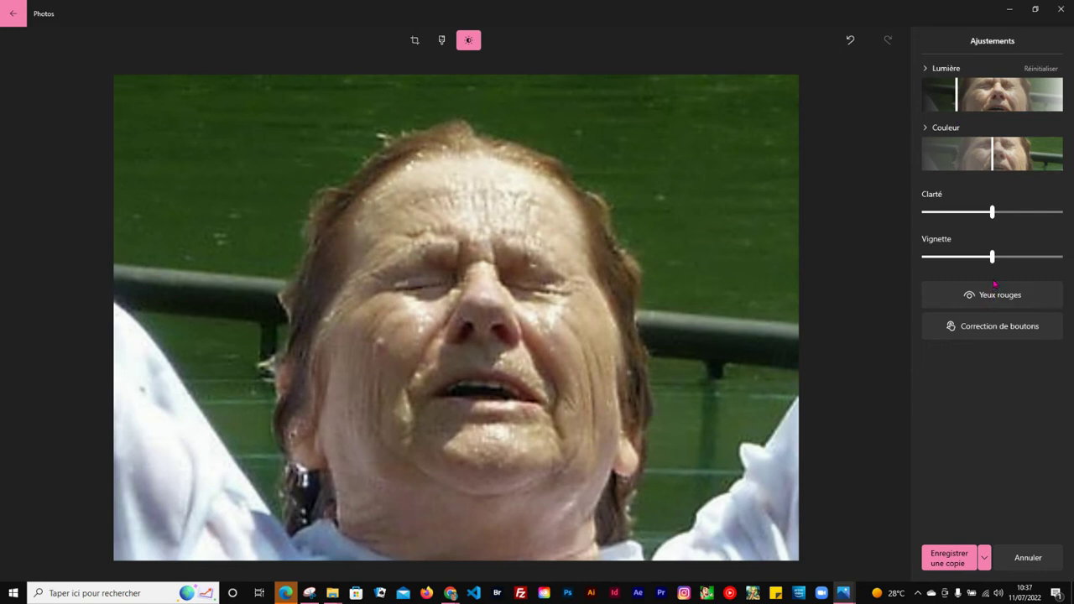
click(992, 326)
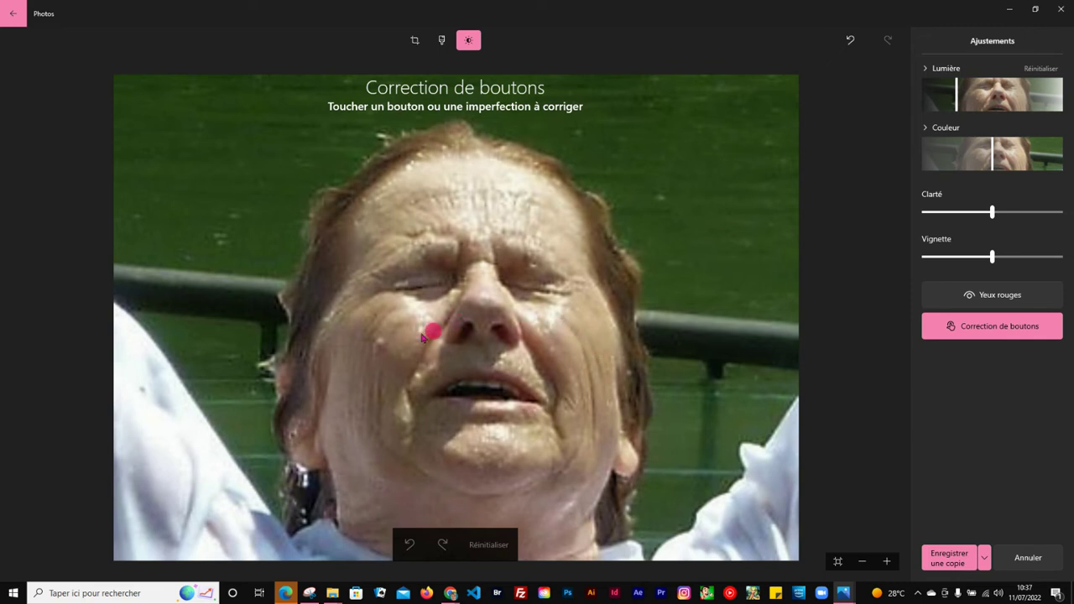
click(378, 344)
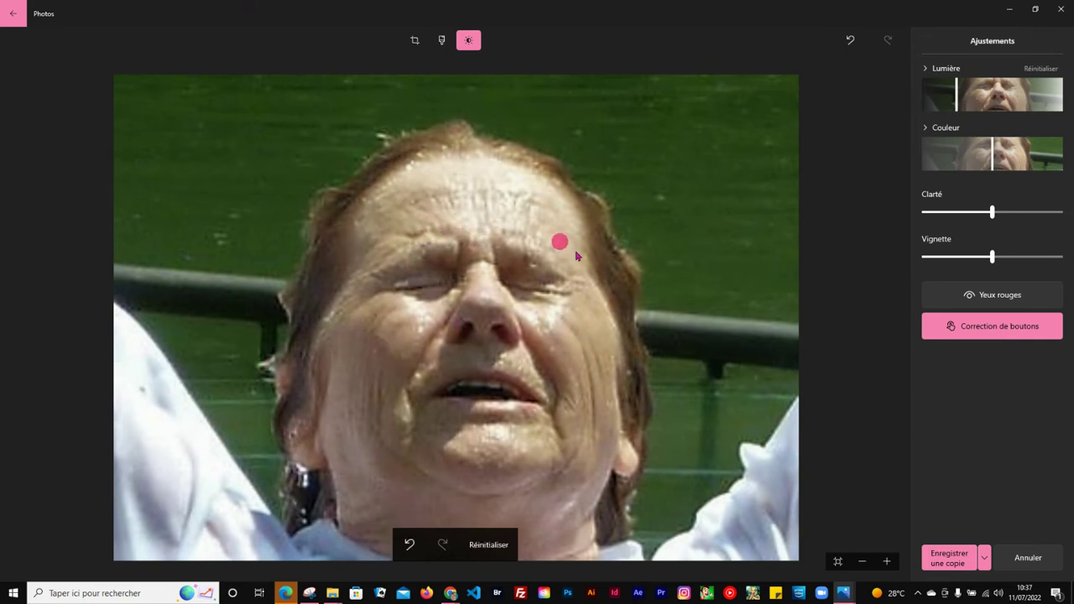
Step: Save the retouched photo over the original file and close the image viewer
click(984, 557)
click(956, 535)
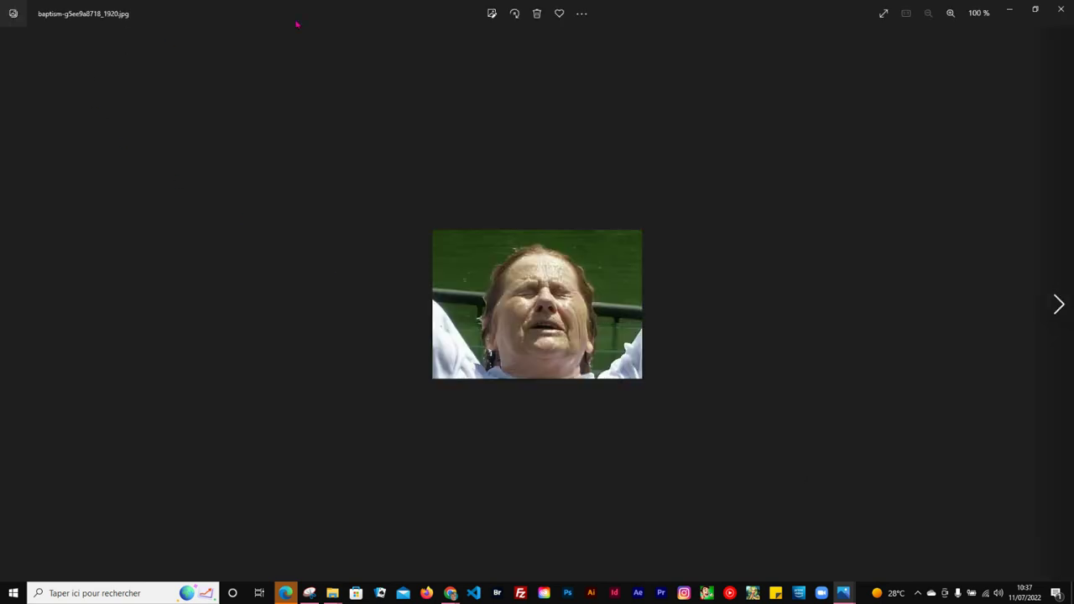
click(1058, 15)
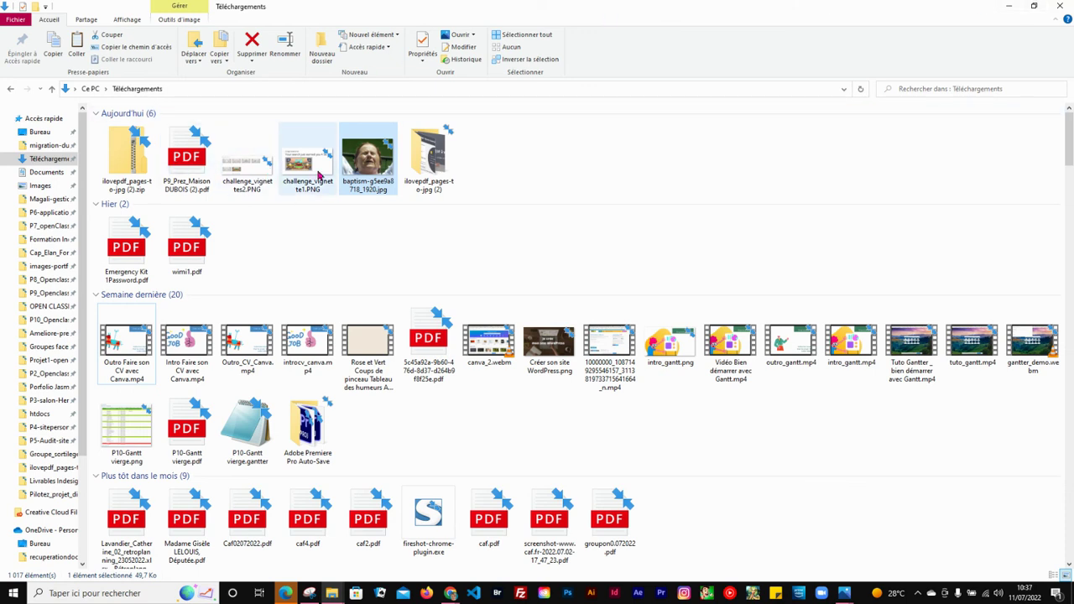
click(305, 174)
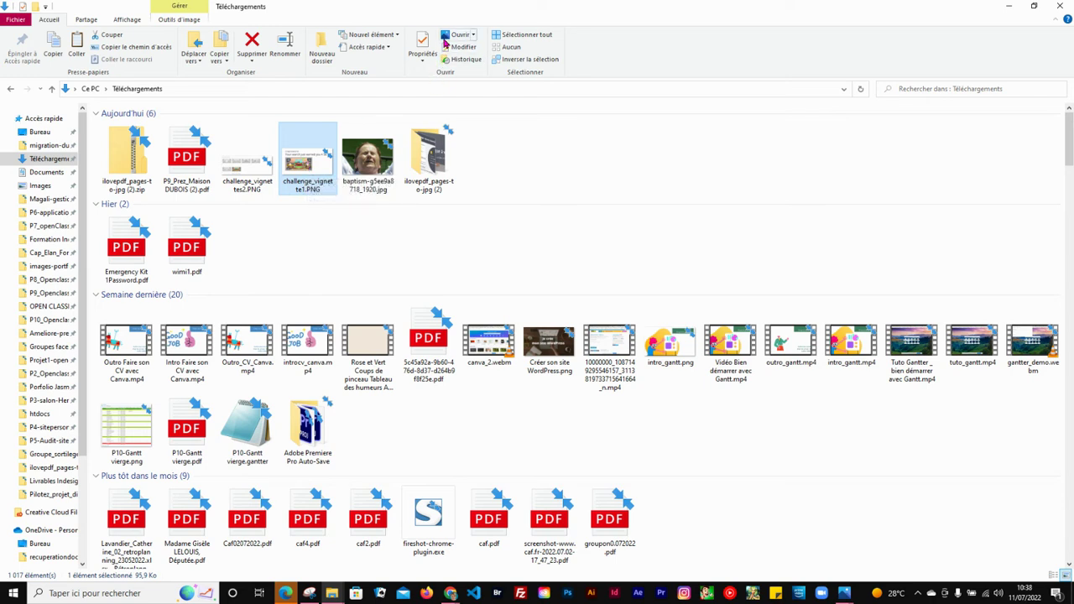
right_click(316, 164)
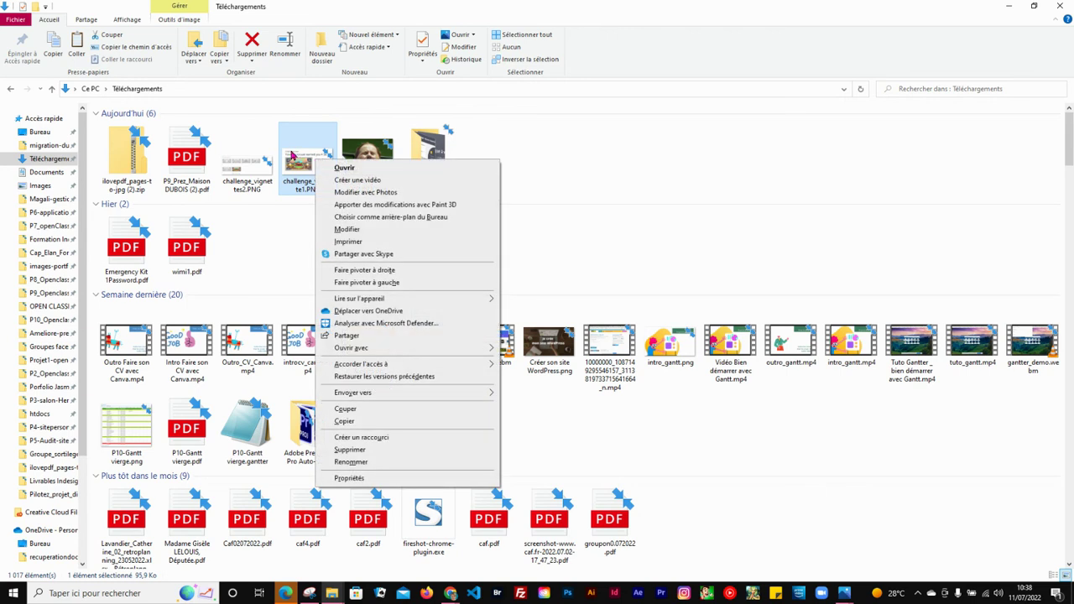
click(338, 197)
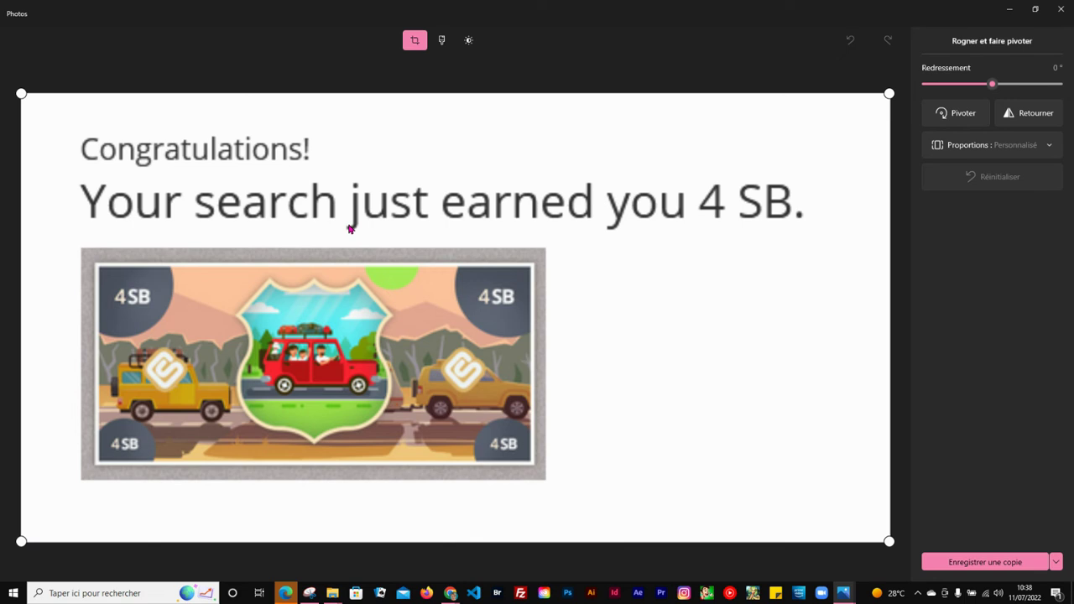
click(1059, 9)
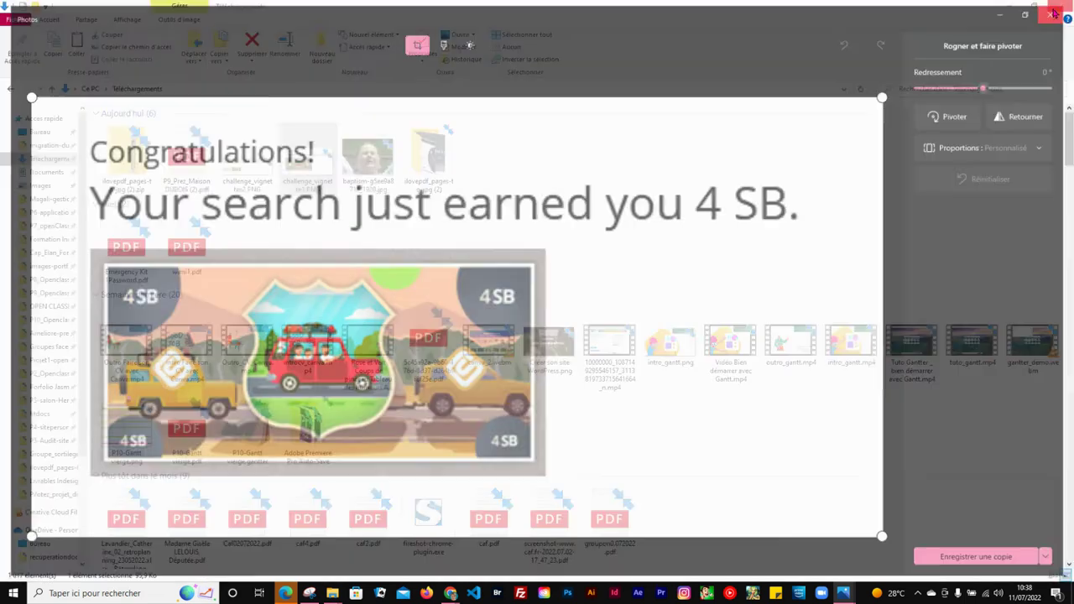
Step: Open challenge_vignette1.PNG in Paint and crop it to a rectangular selection of about 292 × 154 px around the car illustration
right_click(300, 165)
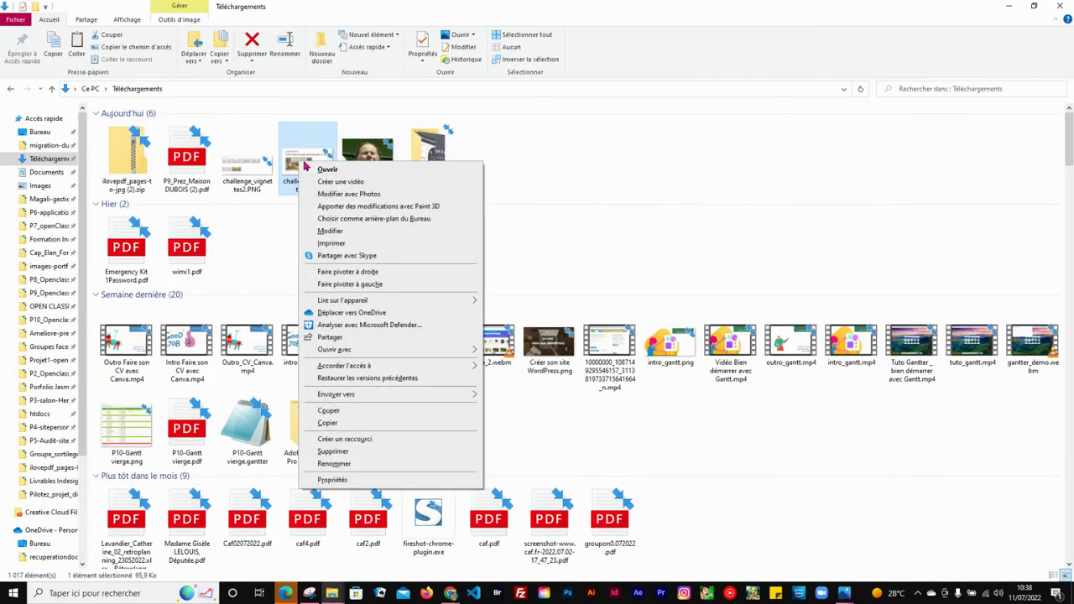
click(328, 232)
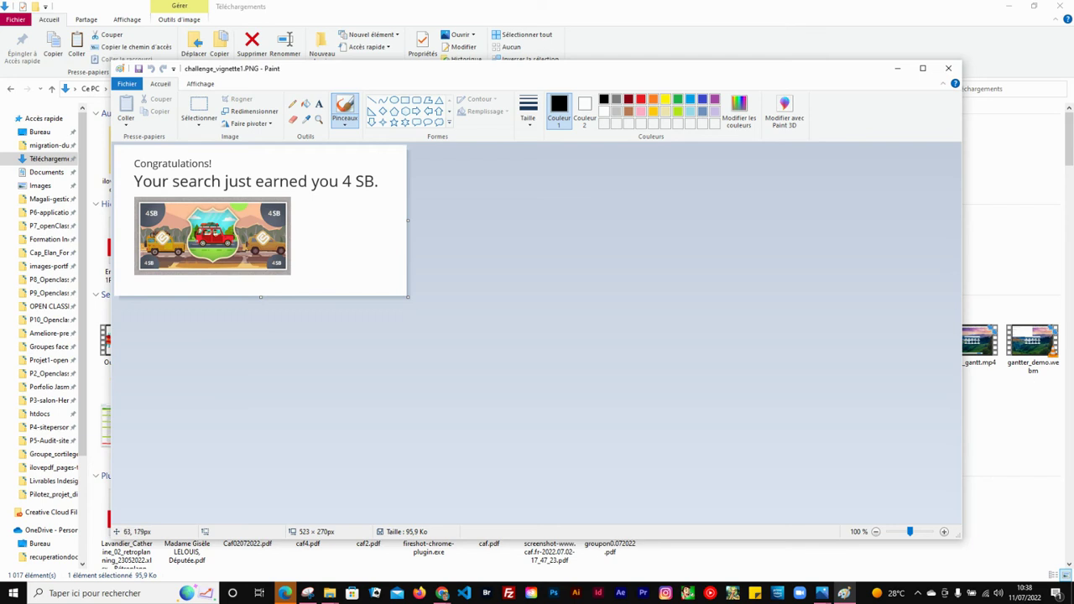
click(200, 126)
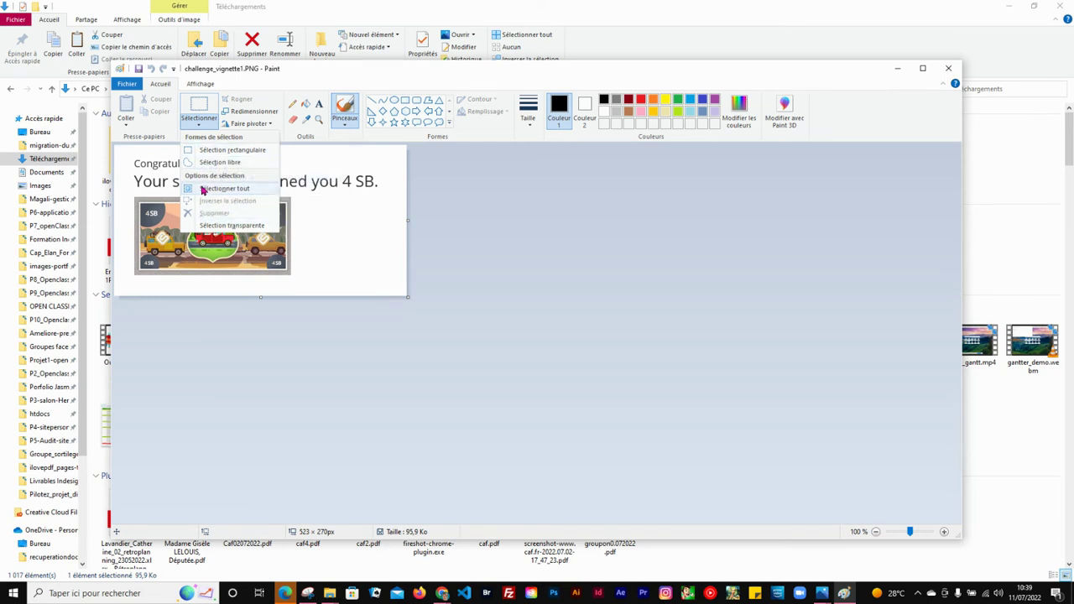
click(225, 149)
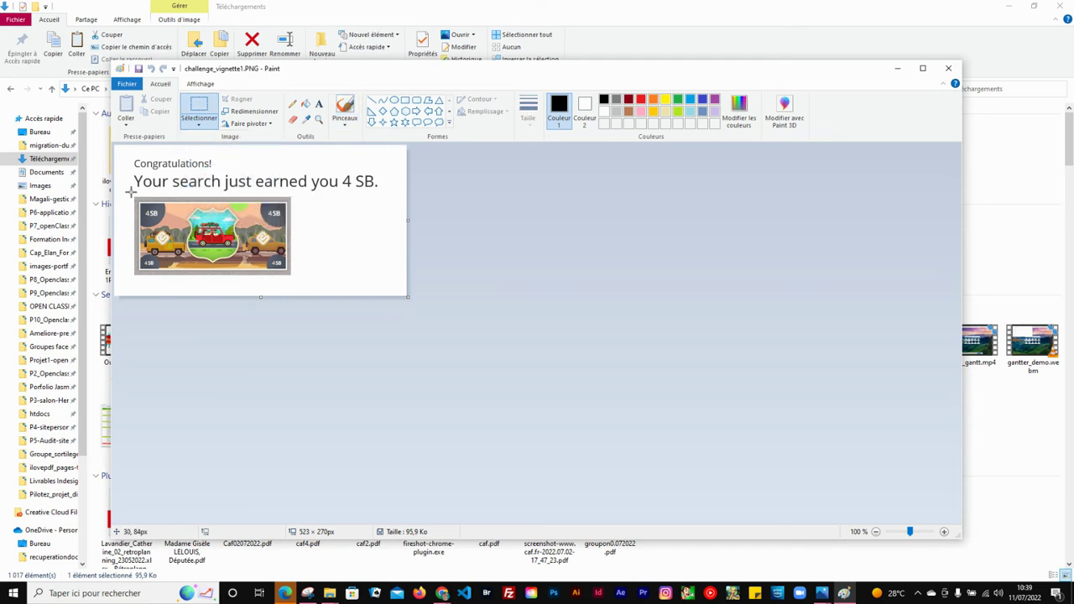
drag(130, 192, 294, 277)
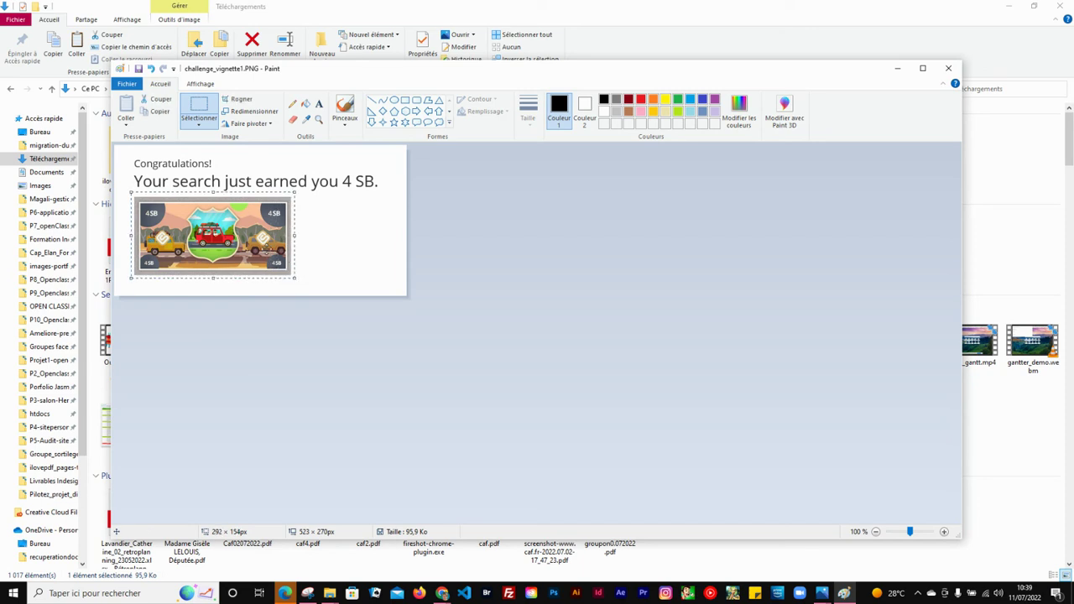
click(236, 103)
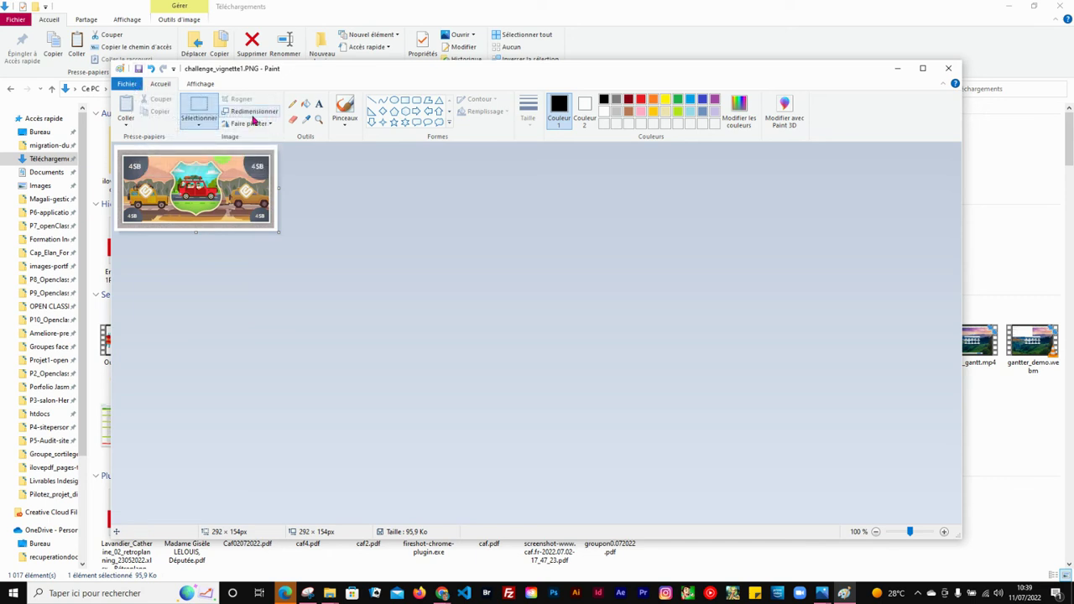
Step: Select the whole picture, resize it to 50 % with proportions kept, and crop the canvas to the reduced image
click(200, 125)
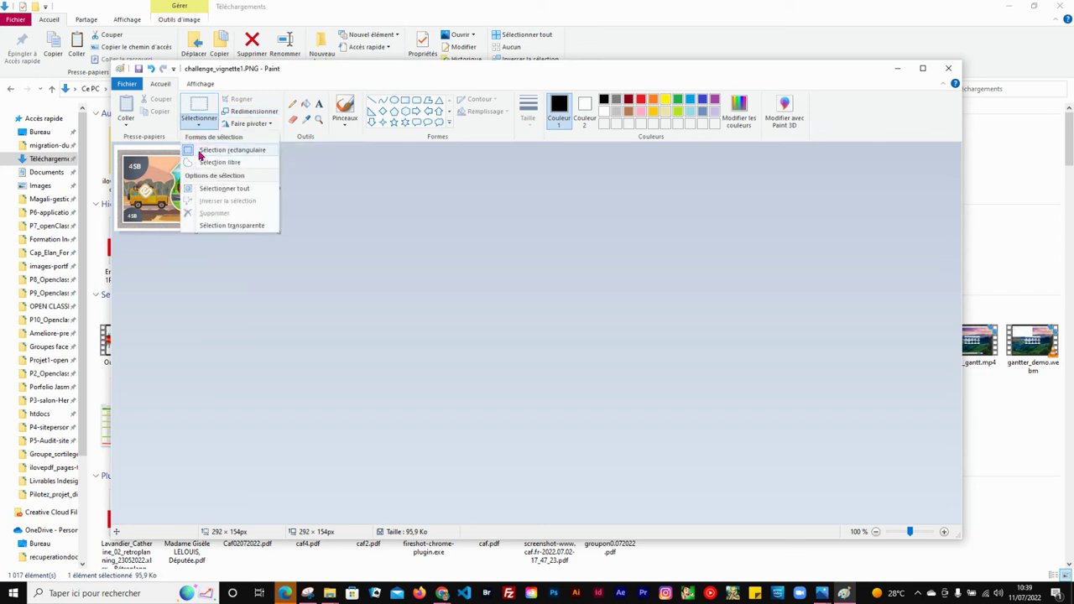
click(202, 191)
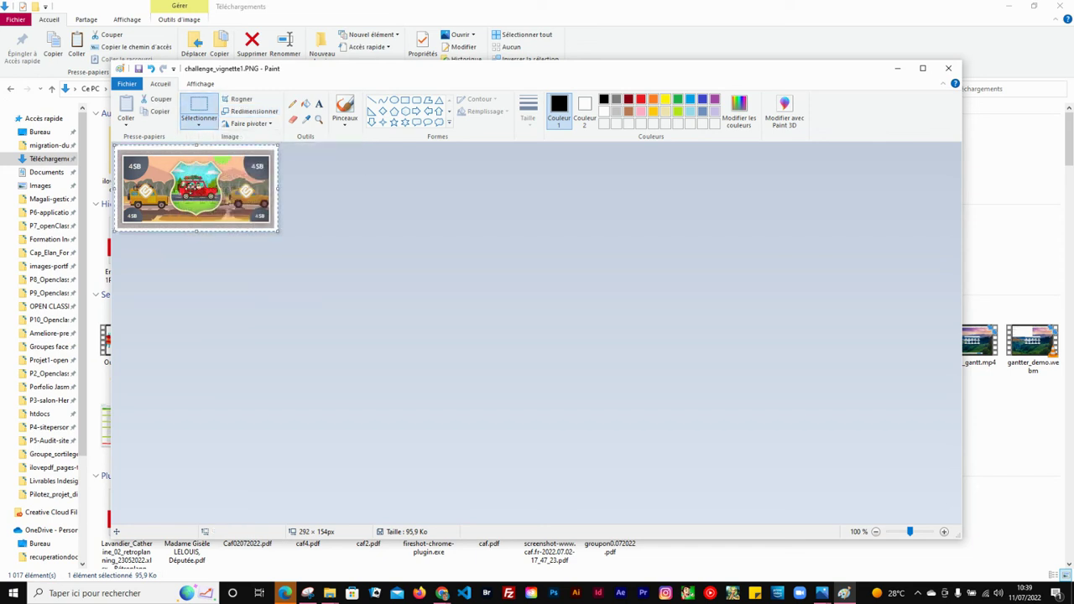
click(246, 114)
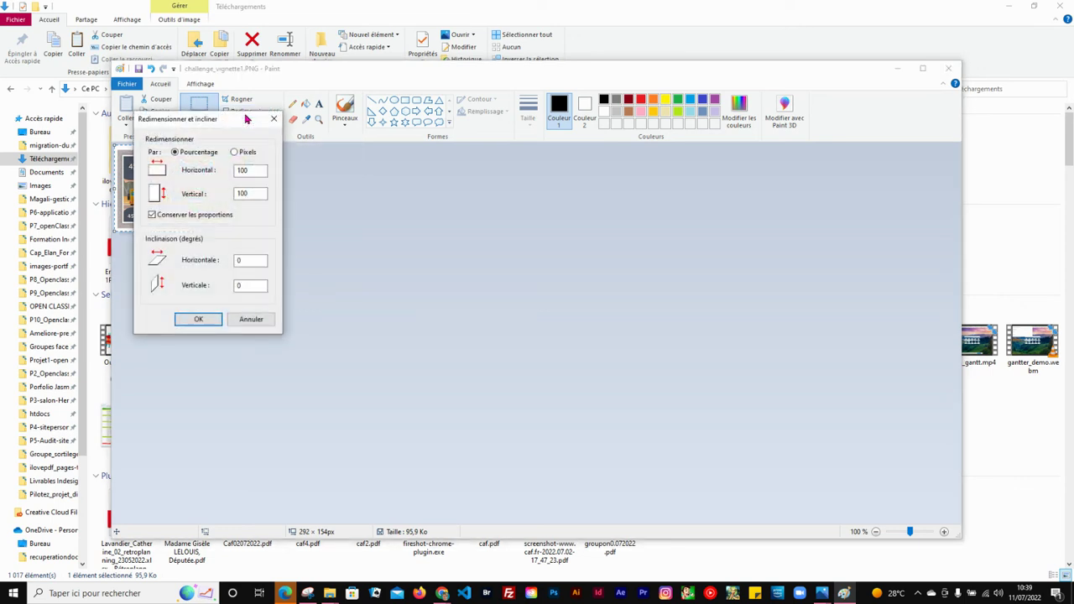
double_click(252, 170)
text(50)
click(198, 322)
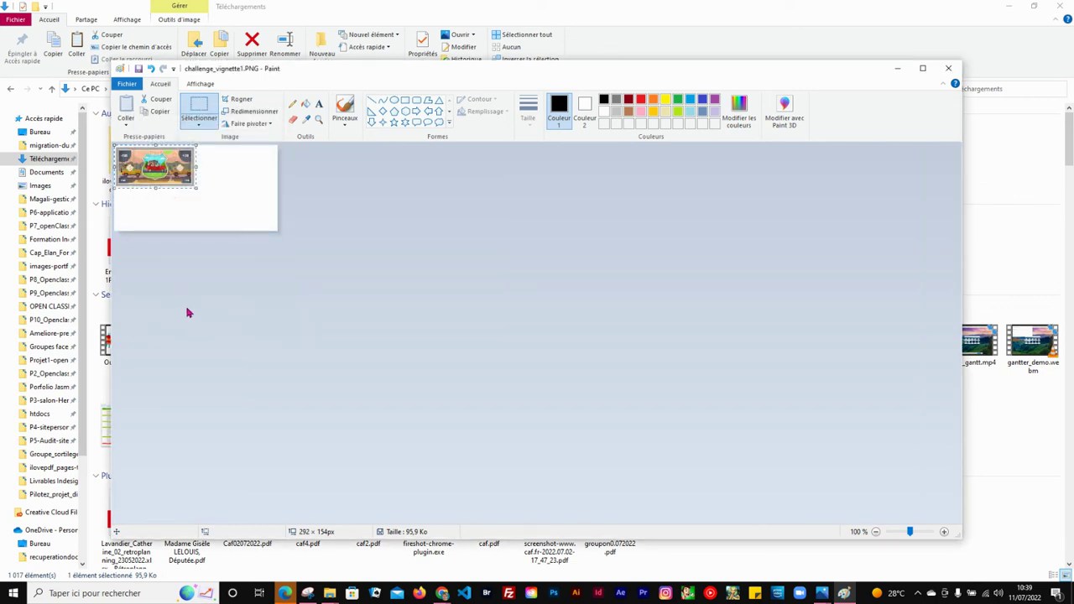
click(238, 99)
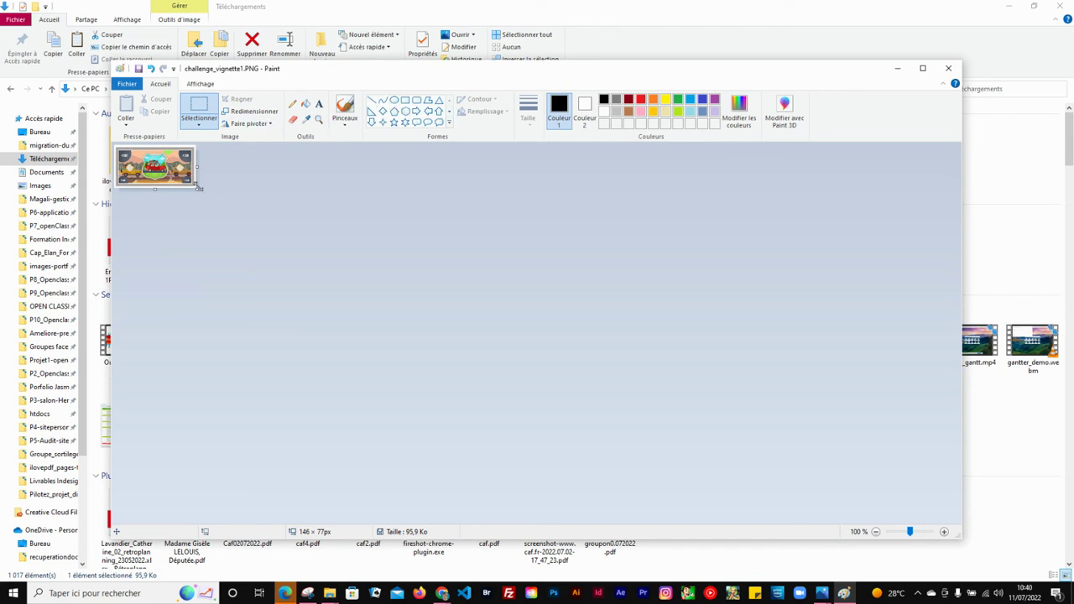
Step: Save the reduced image under its existing name and minimize Paint
click(123, 88)
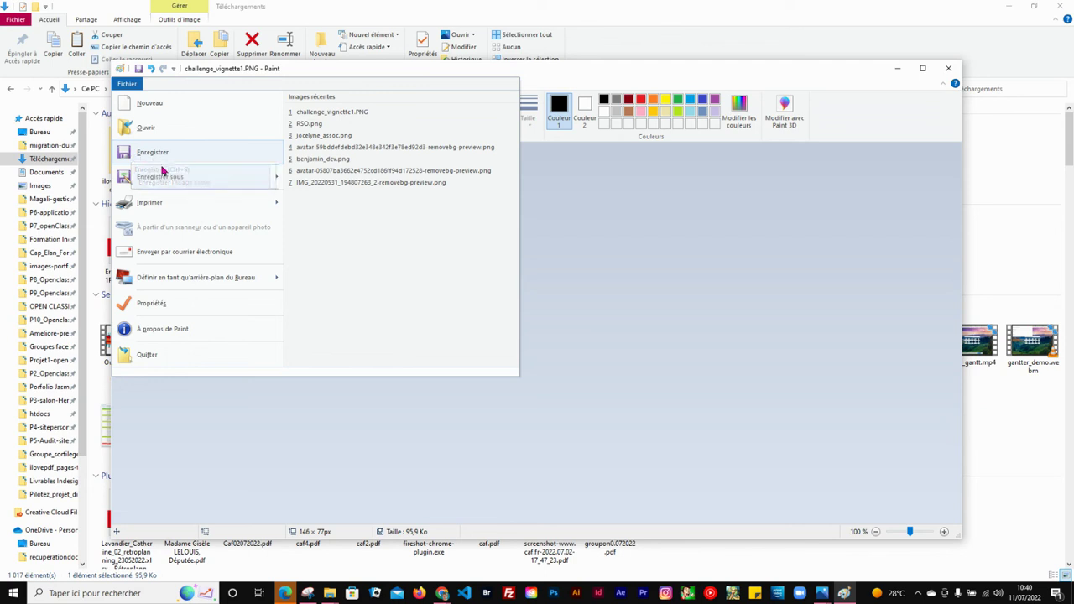
mouse_move(164, 176)
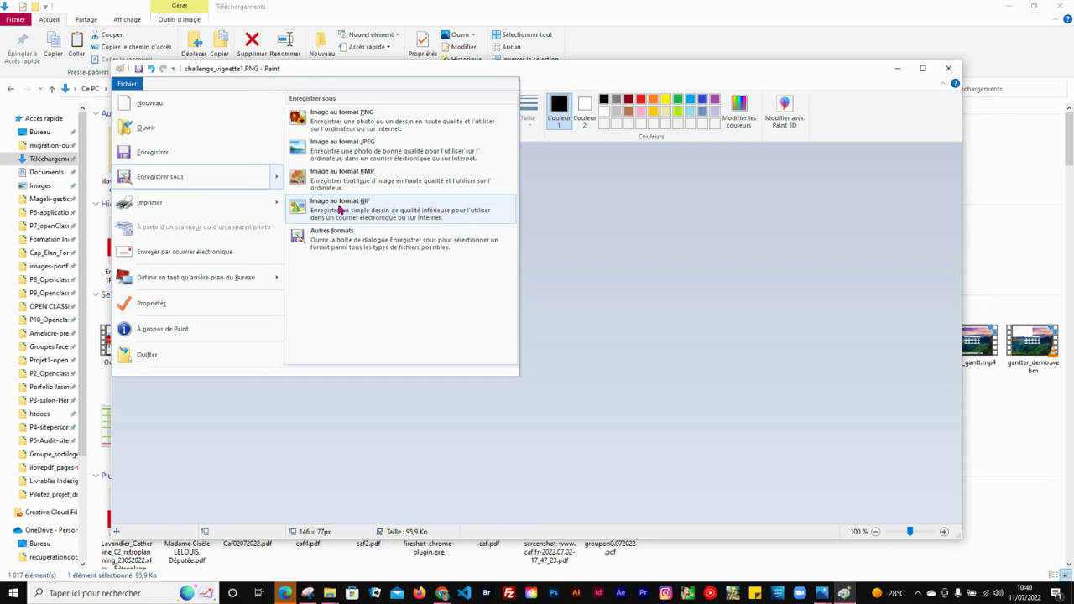
click(152, 154)
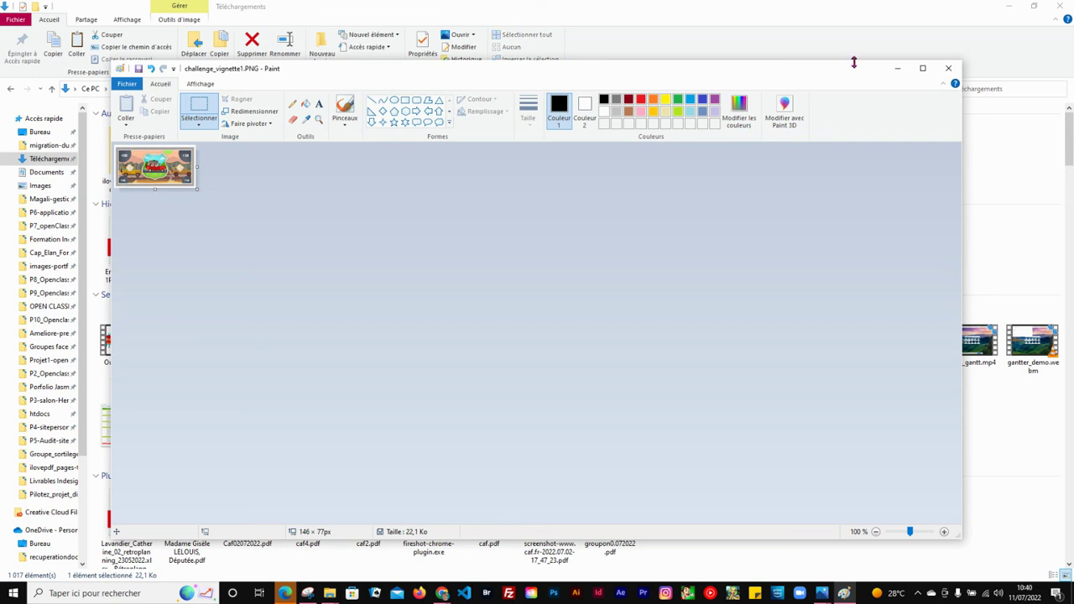
click(896, 69)
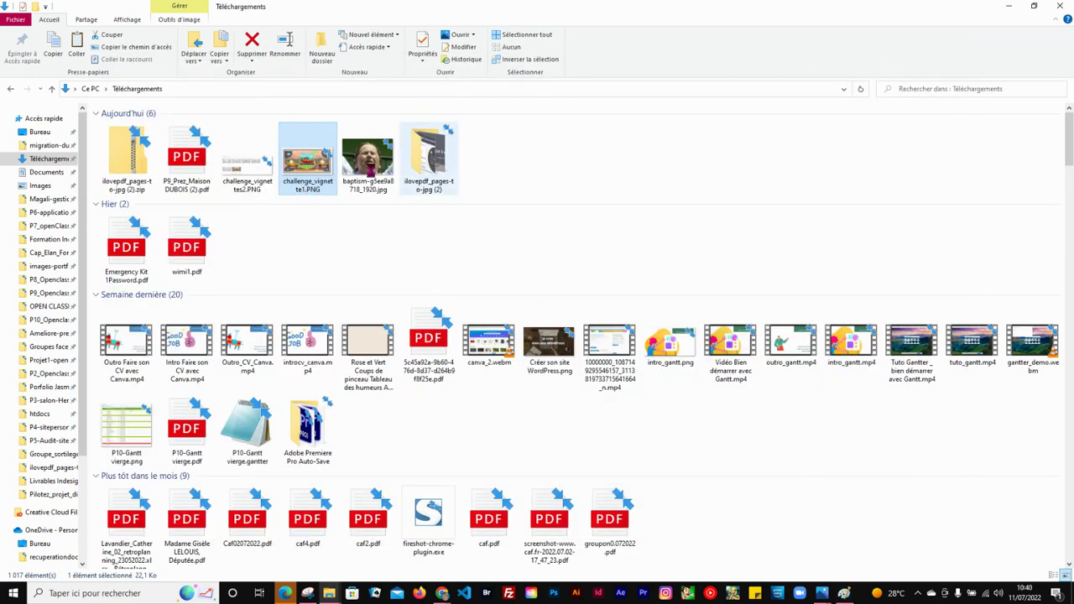
Step: View the saved challenge_vignette1.PNG in the image viewer, then close the viewer and the Téléchargements folder
right_click(307, 175)
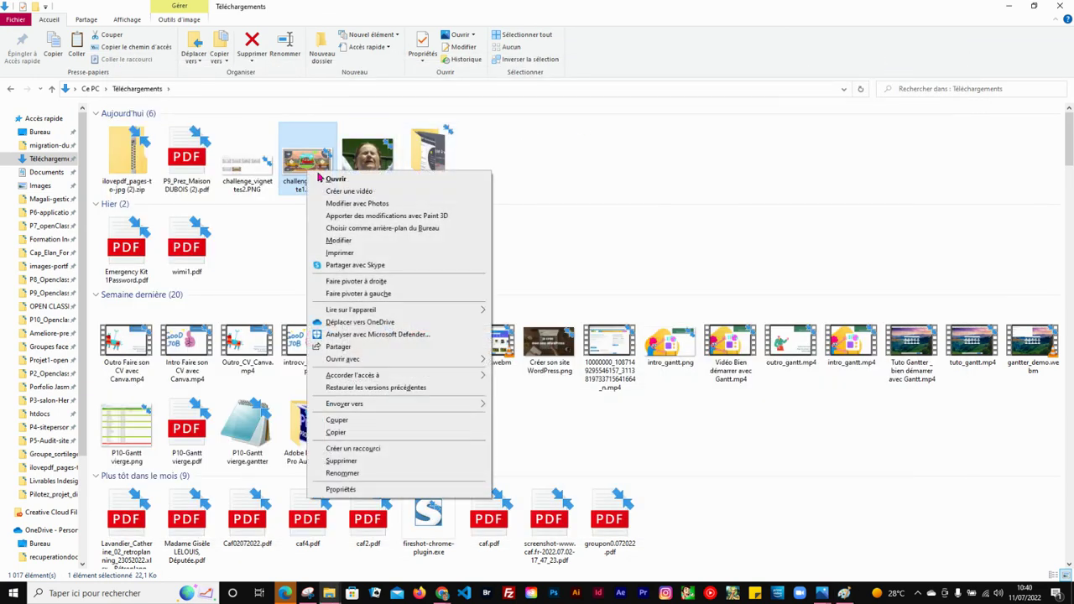
click(322, 180)
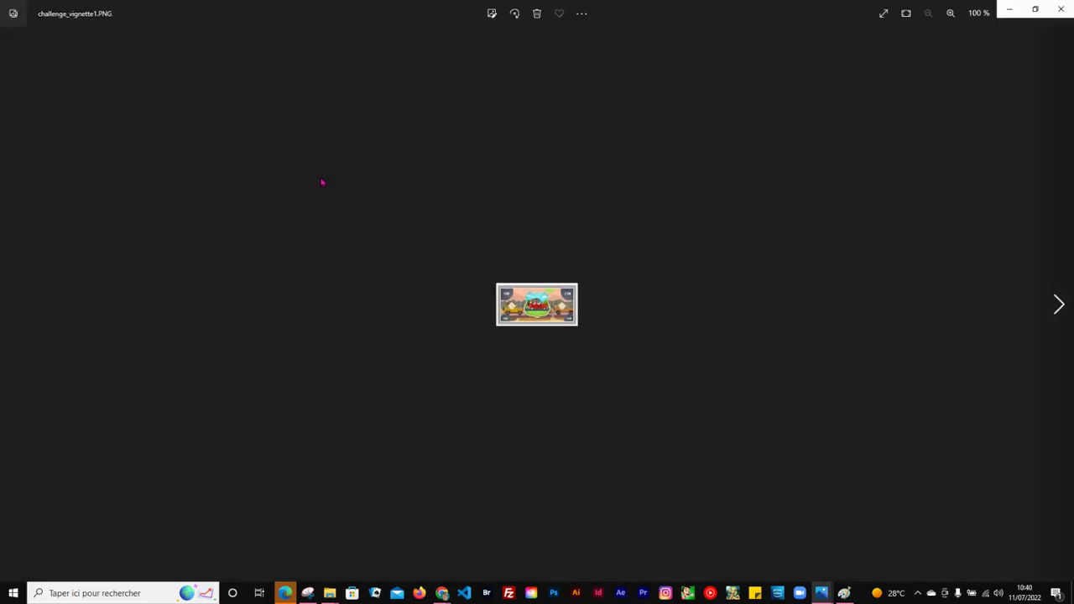
click(1060, 10)
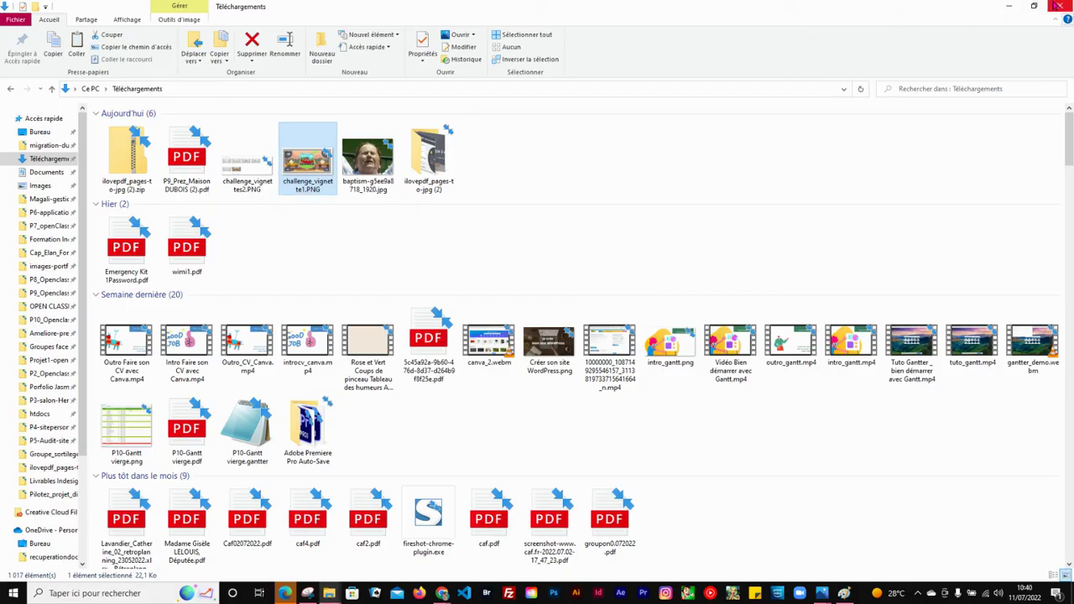
click(1059, 6)
Step: Switch to the iLovePDF page in Chrome, look through its full list of PDF tools, and open a browser extension's popup
click(204, 9)
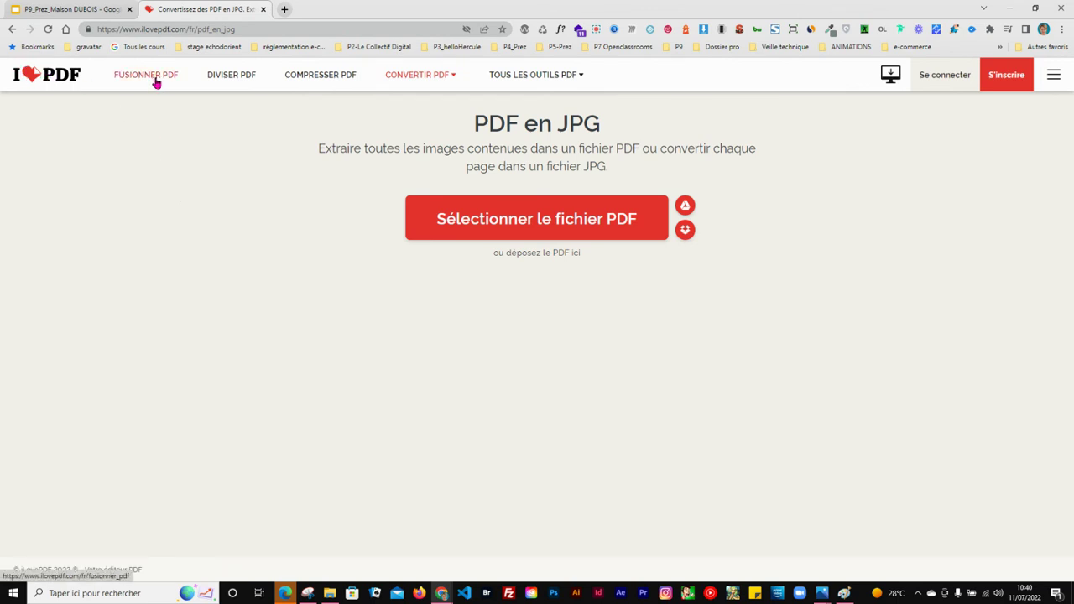
mouse_move(576, 82)
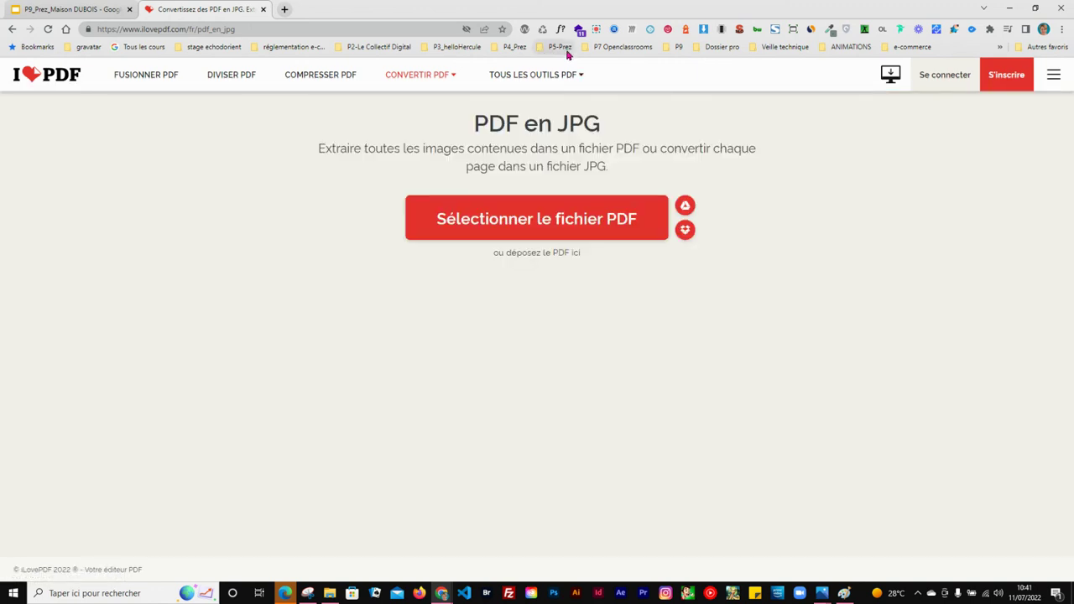
mouse_move(579, 80)
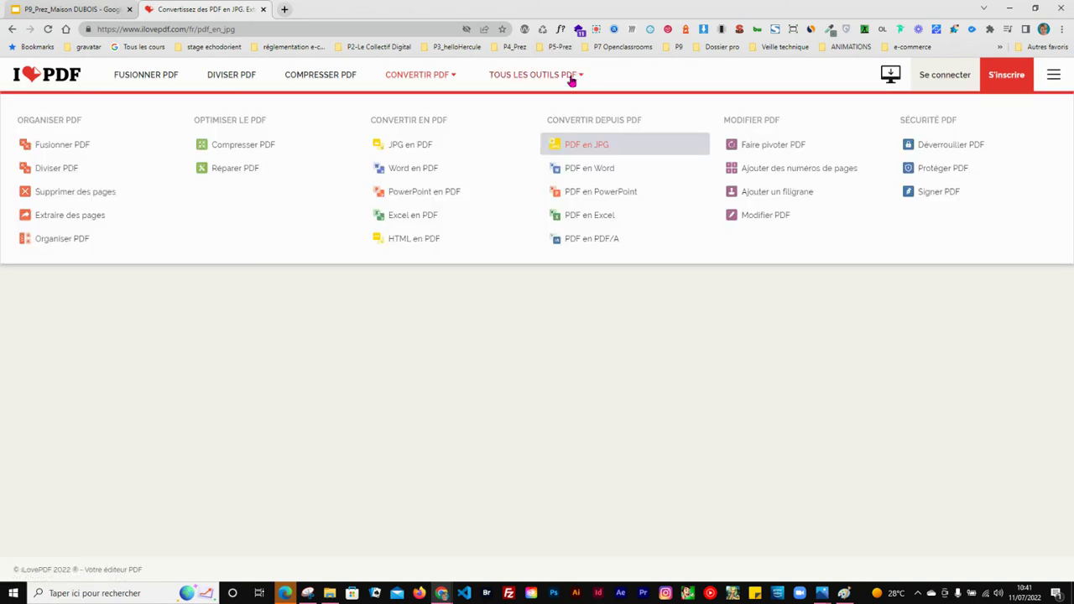
click(597, 31)
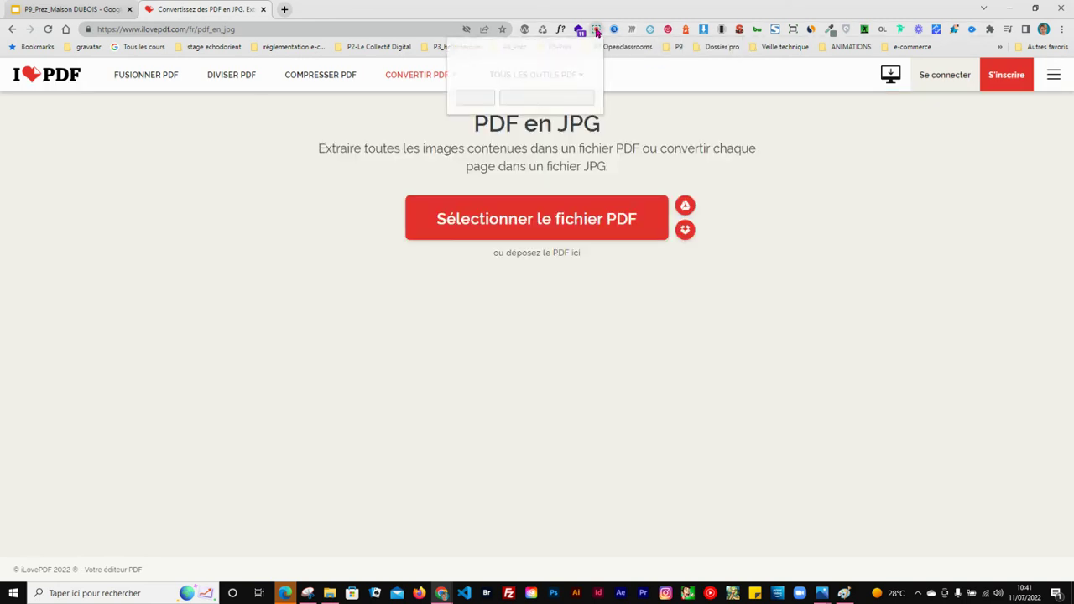